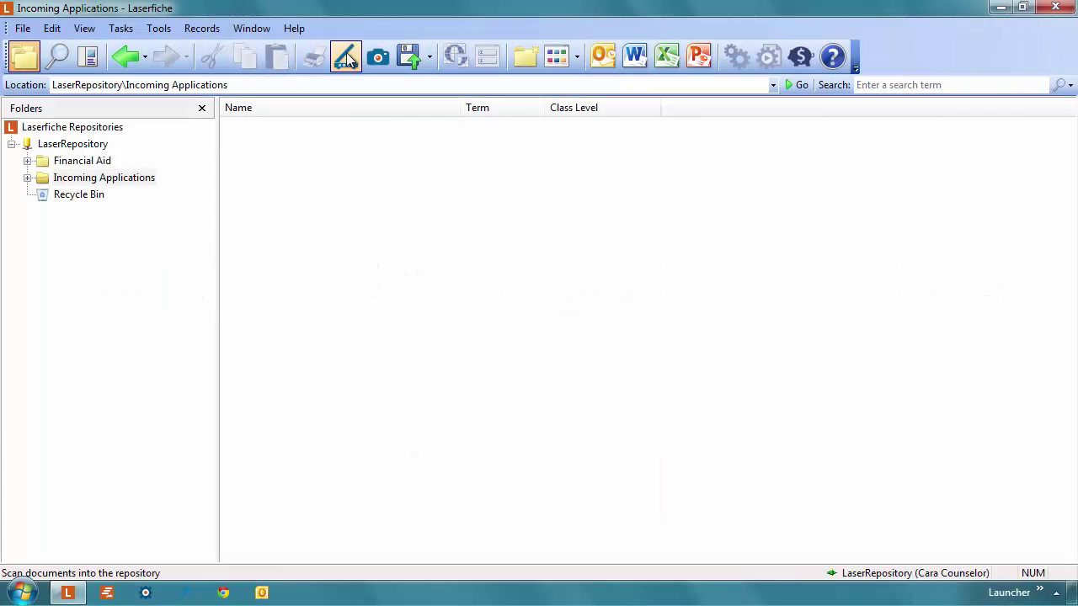
- Start a Standard-mode scan into the Incoming Applications folder
{"action": "left_click", "coordinate": [346, 57]}
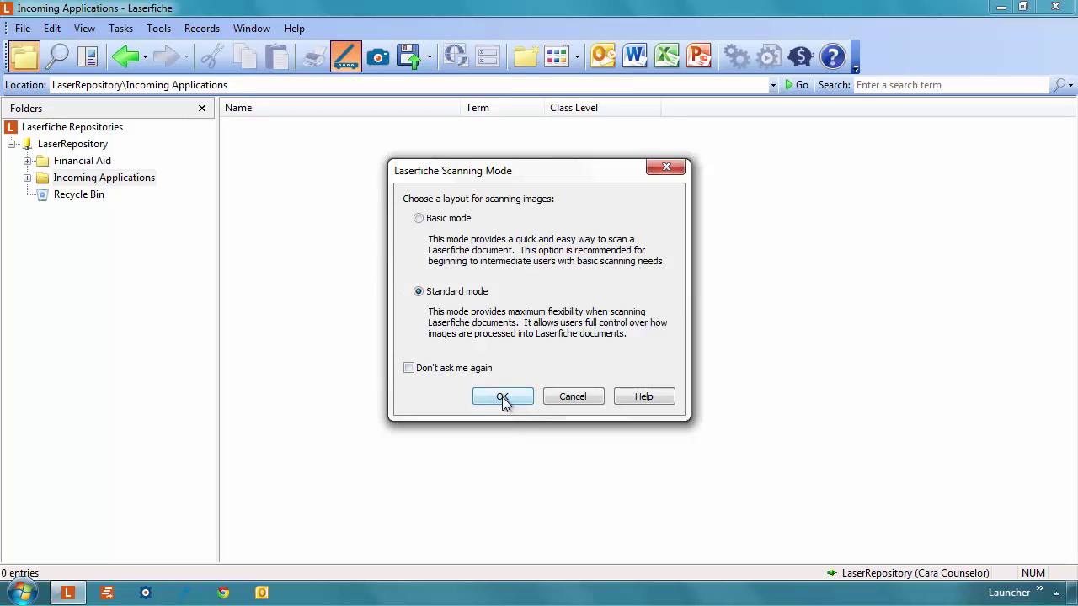
{"action": "left_click", "coordinate": [502, 399]}
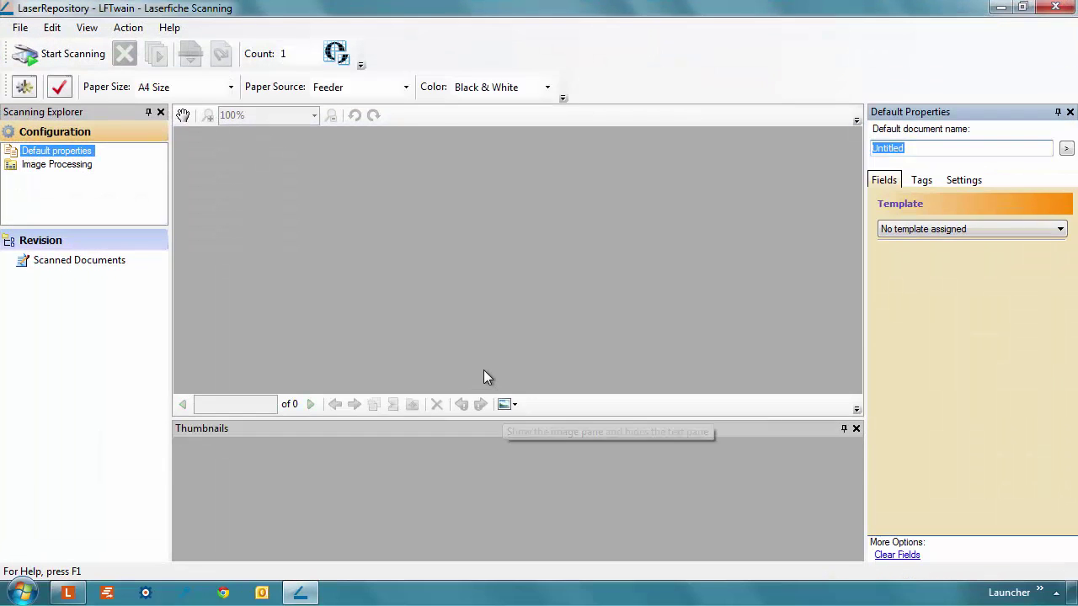
- Confirm TWAIN as the scan source under File > Choose Scan Source
{"action": "left_click", "coordinate": [20, 27]}
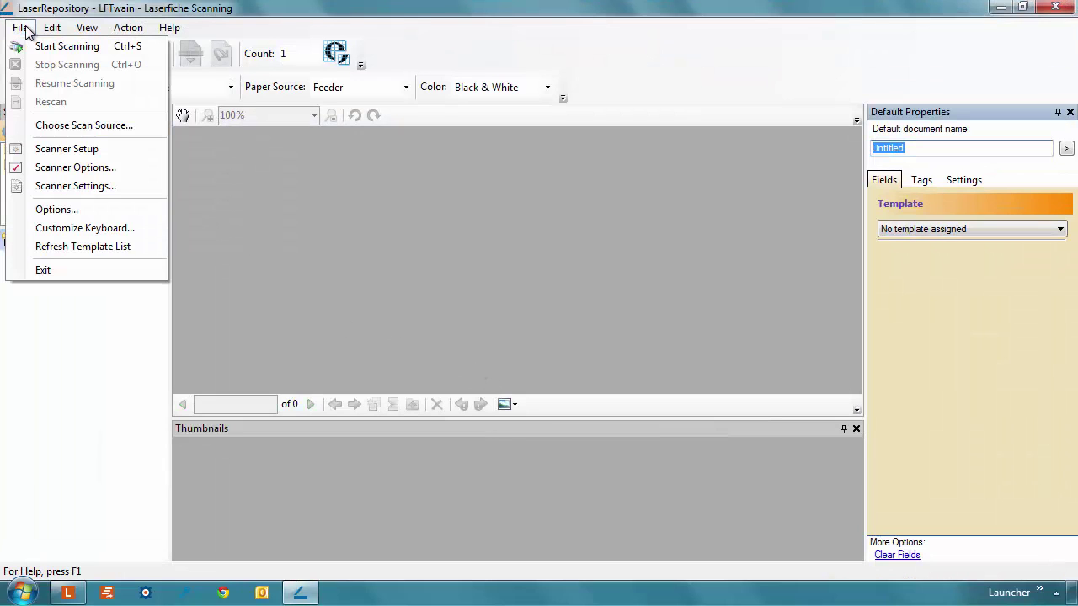
{"action": "left_click", "coordinate": [72, 127]}
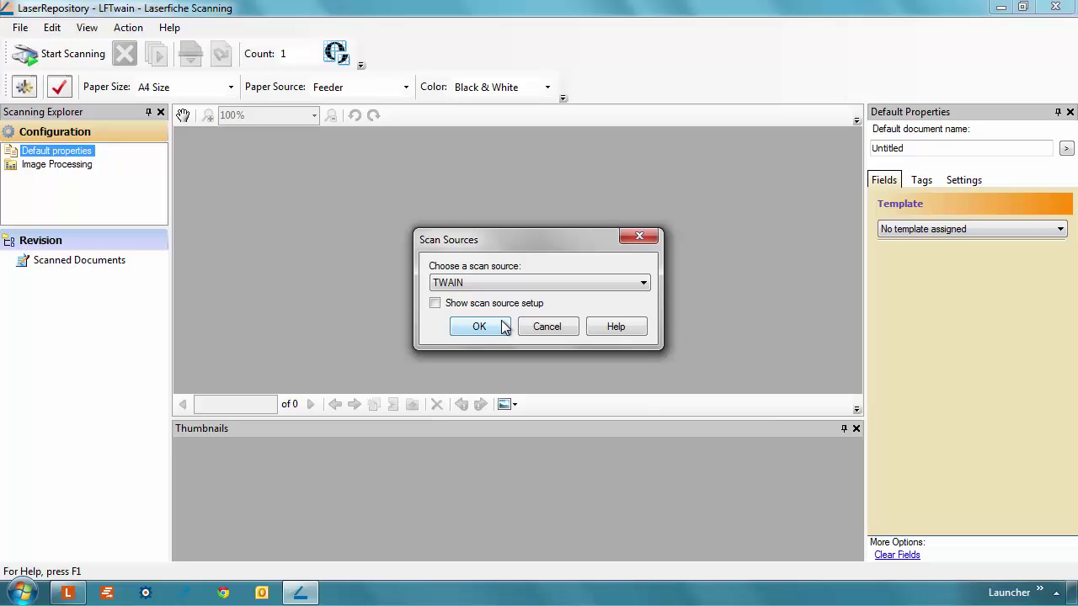
{"action": "left_click", "coordinate": [501, 320]}
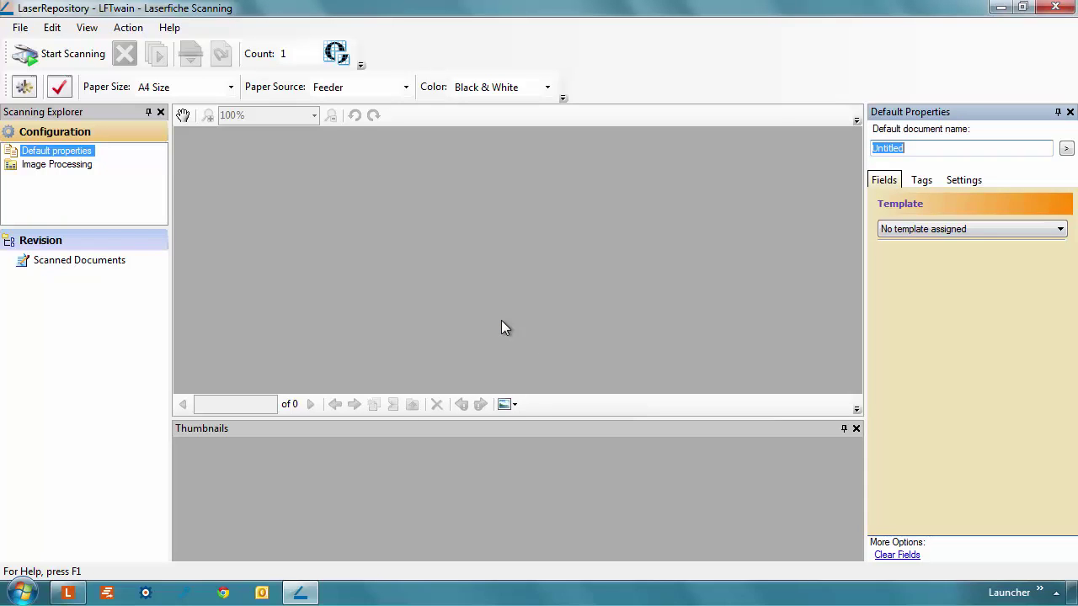
- Apply the Student Application template with Term Fall and Year 2012, naming documents 'Student Application'
{"action": "left_click", "coordinate": [982, 230]}
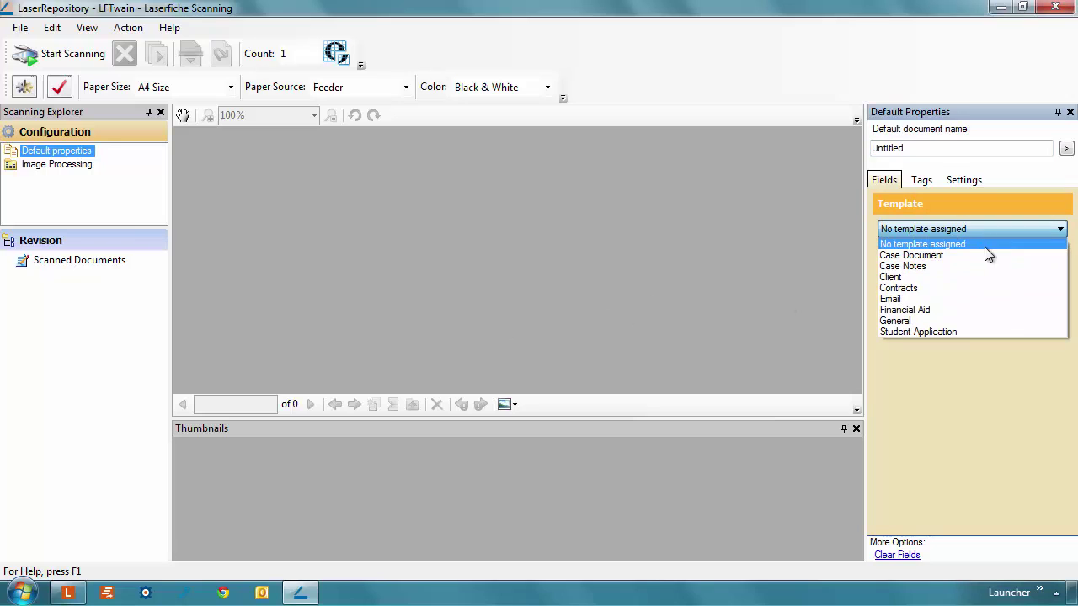
{"action": "left_click", "coordinate": [966, 332]}
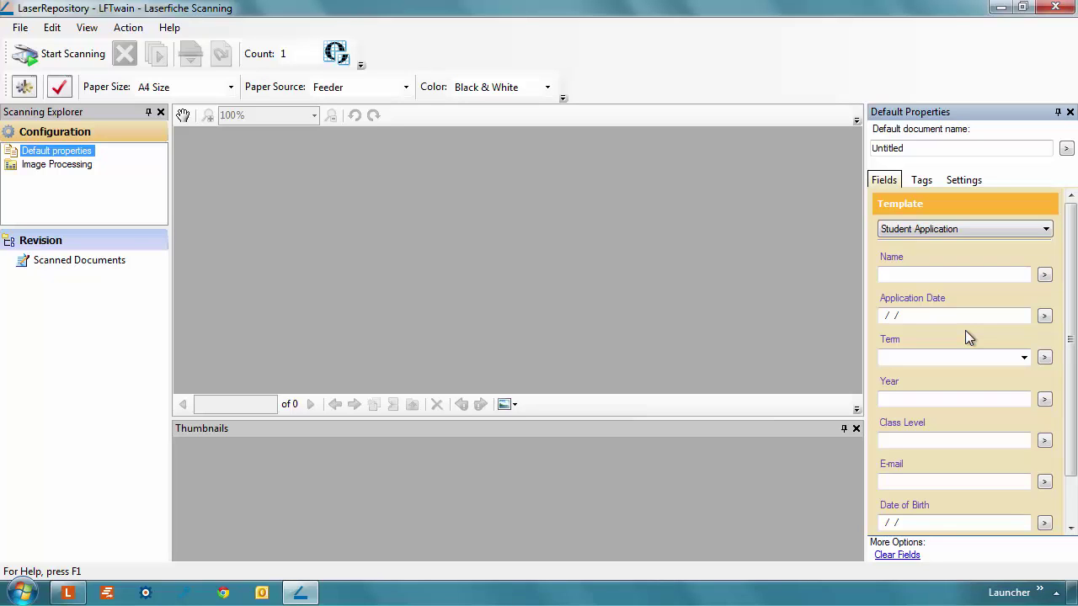
{"action": "left_click", "coordinate": [966, 356]}
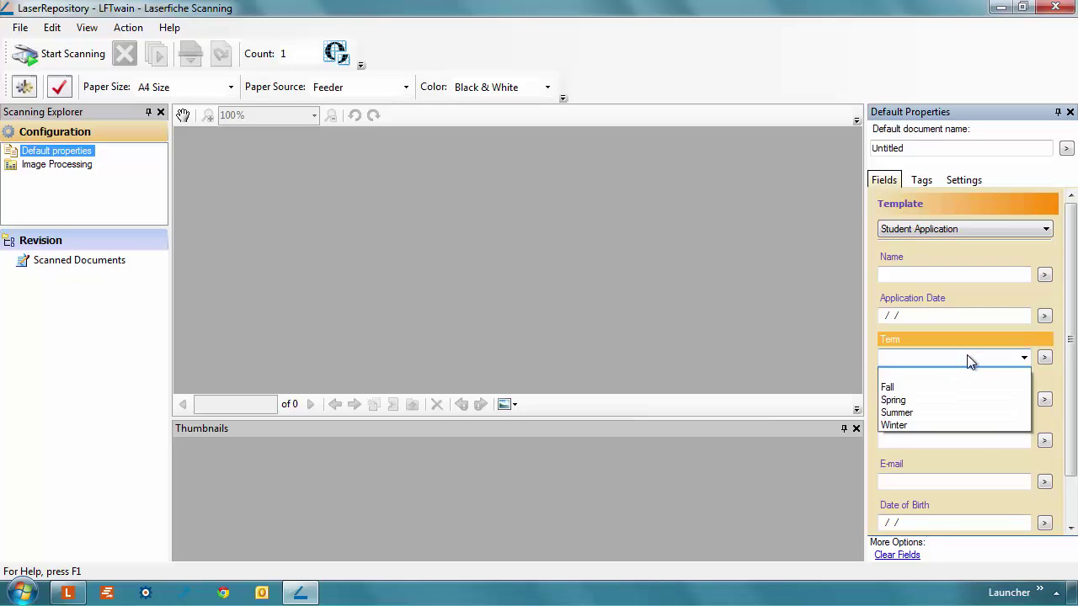
{"action": "left_click", "coordinate": [956, 397]}
{"action": "left_click", "coordinate": [927, 401]}
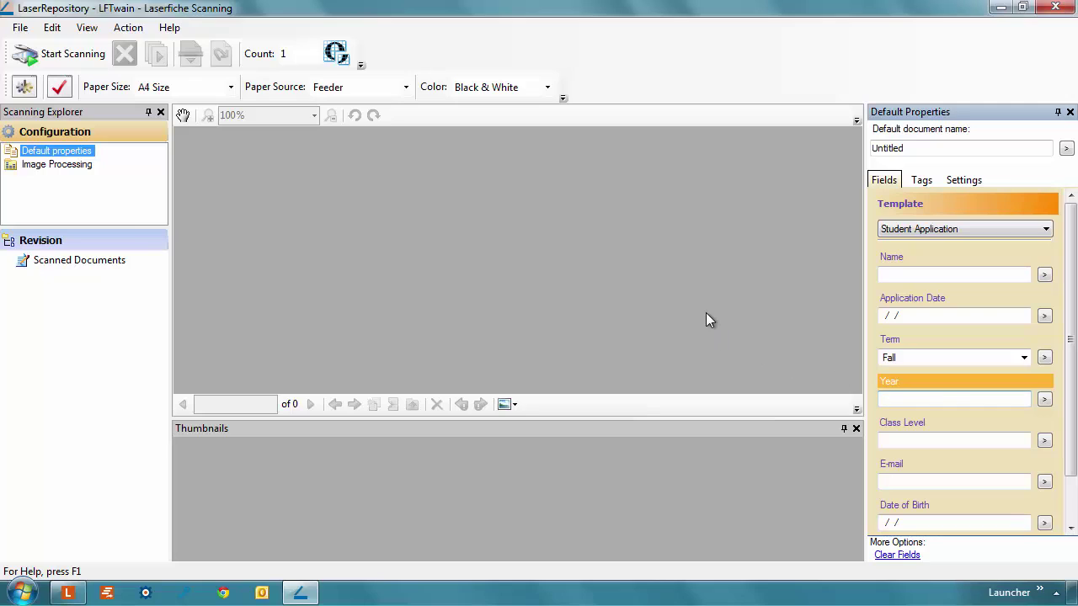
{"action": "type", "text": "2012"}
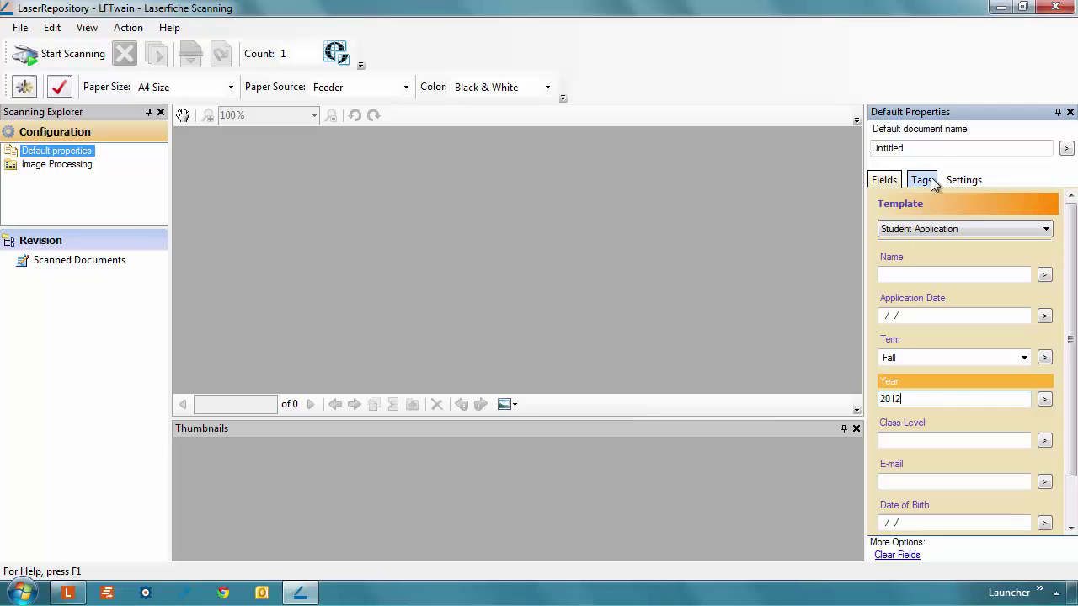
{"action": "left_click_drag", "start_coordinate": [942, 149], "coordinate": [841, 148]}
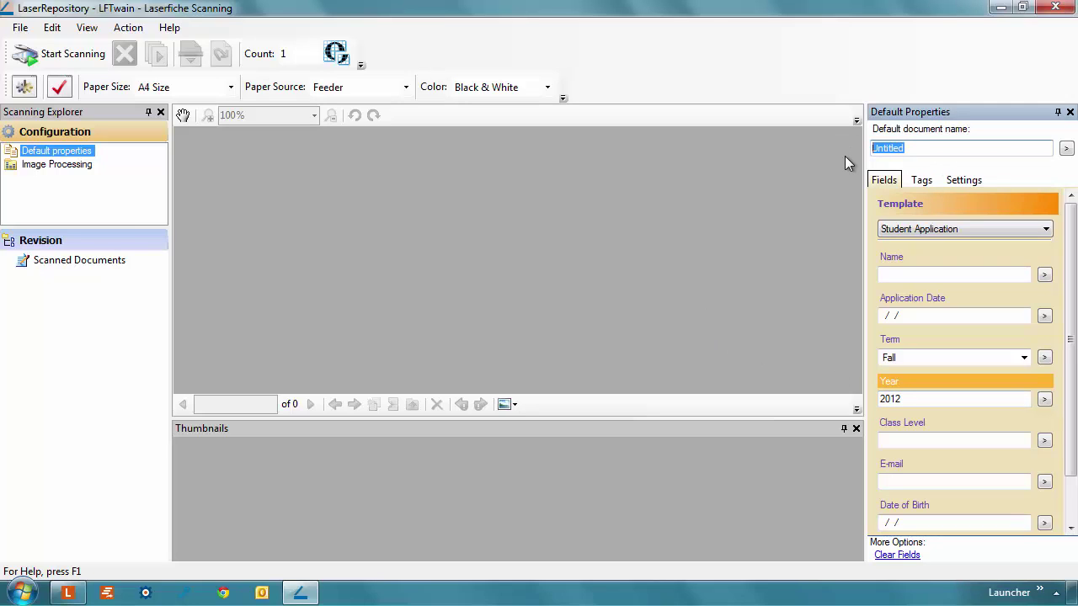
{"action": "type", "text": "Student Application"}
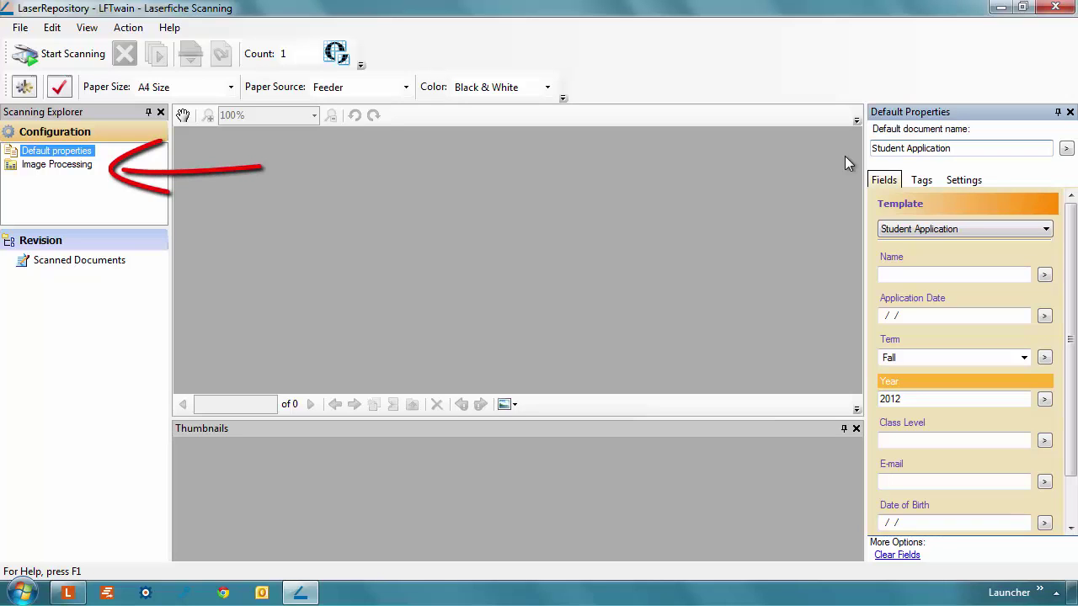
- Show Image Processing and scan a student application page as the sample image
{"action": "left_click", "coordinate": [66, 166]}
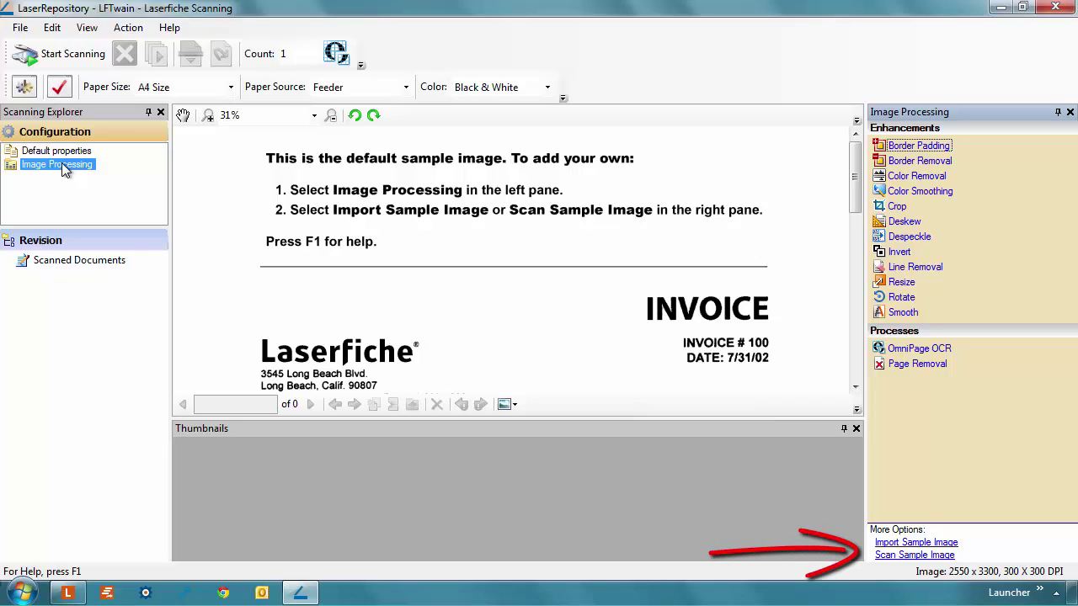
{"action": "left_click", "coordinate": [891, 557]}
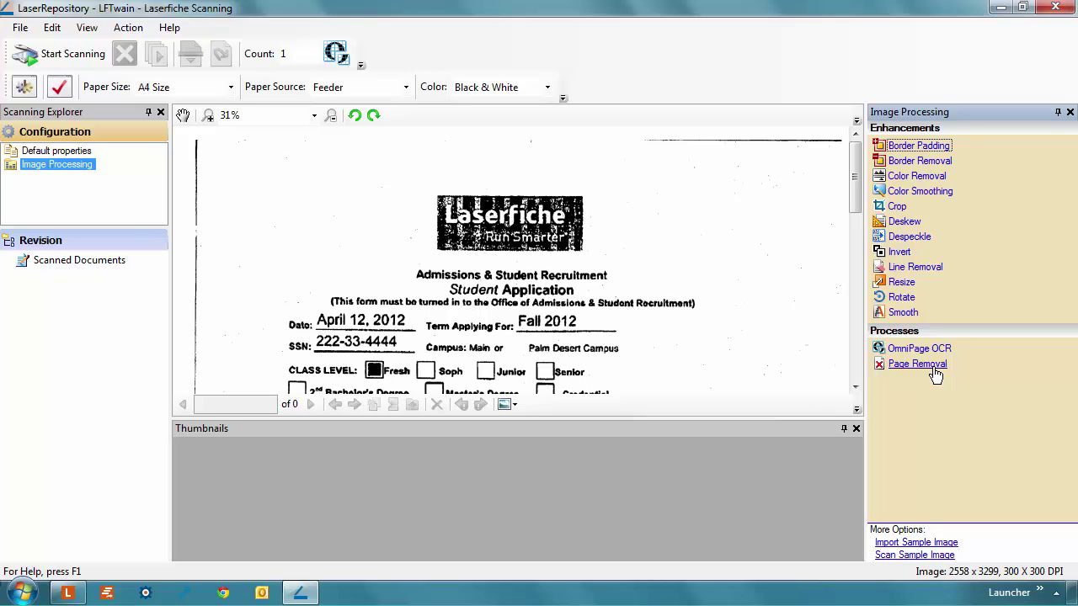
- Add a Page Removal process removing images whose file size is under 7500 bytes
{"action": "left_click", "coordinate": [917, 364]}
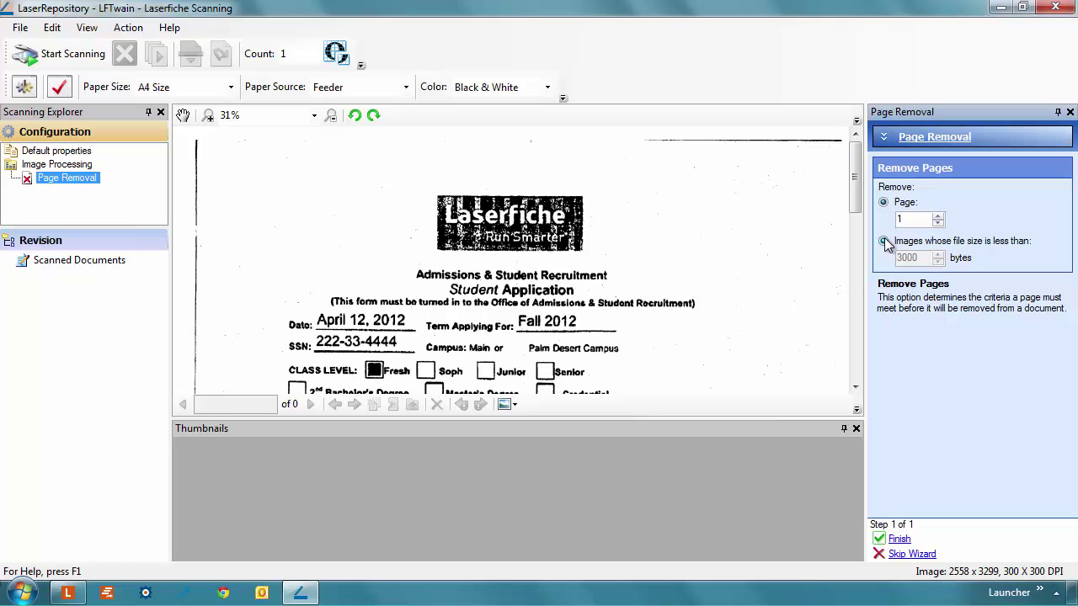
{"action": "left_click", "coordinate": [885, 241]}
{"action": "left_click_drag", "start_coordinate": [922, 259], "coordinate": [892, 253]}
{"action": "type", "text": "7500"}
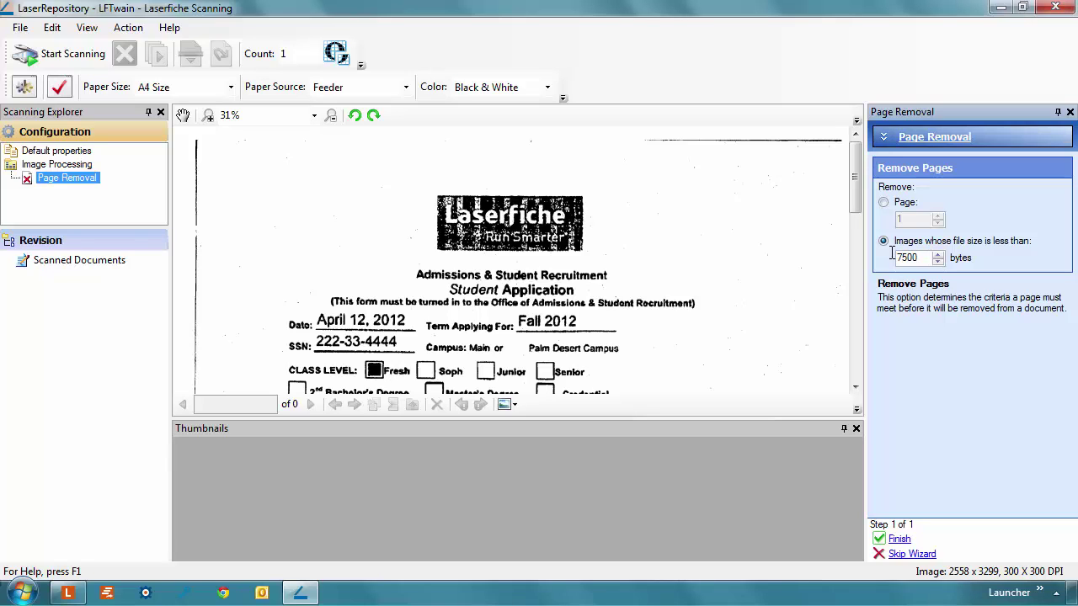
{"action": "left_click", "coordinate": [900, 539]}
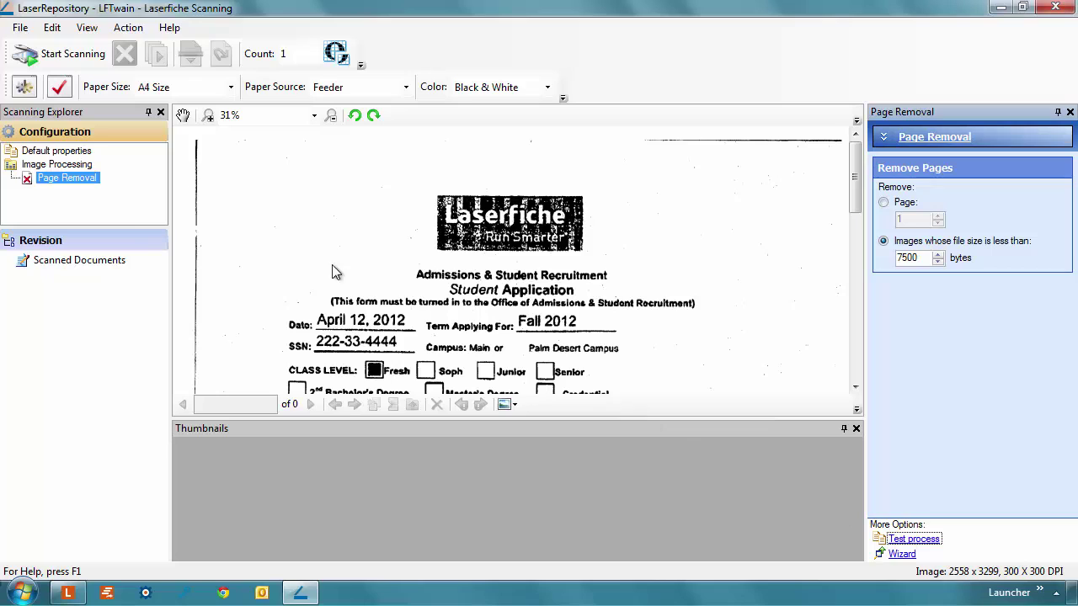
- Add a Rotate enhancement with automatic orientation after Page Removal
{"action": "left_click", "coordinate": [59, 165]}
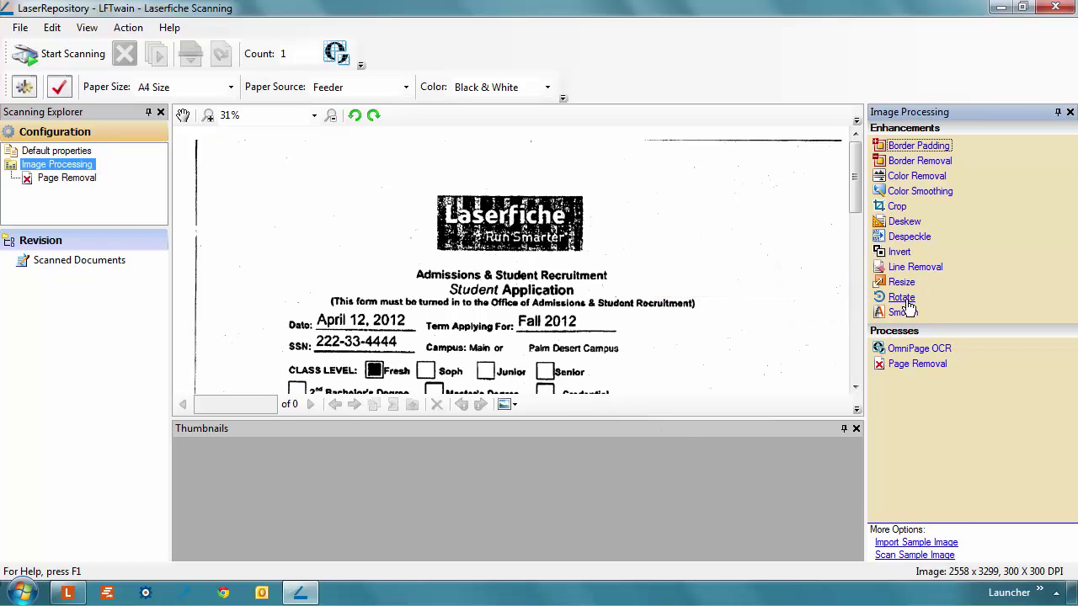
{"action": "left_click", "coordinate": [902, 298]}
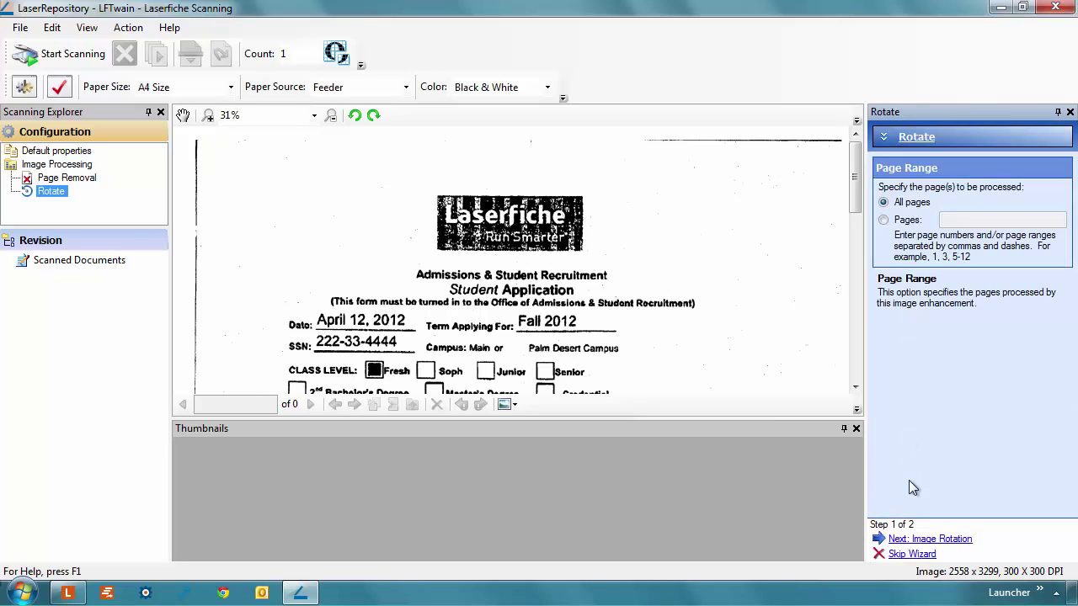
{"action": "left_click", "coordinate": [912, 540]}
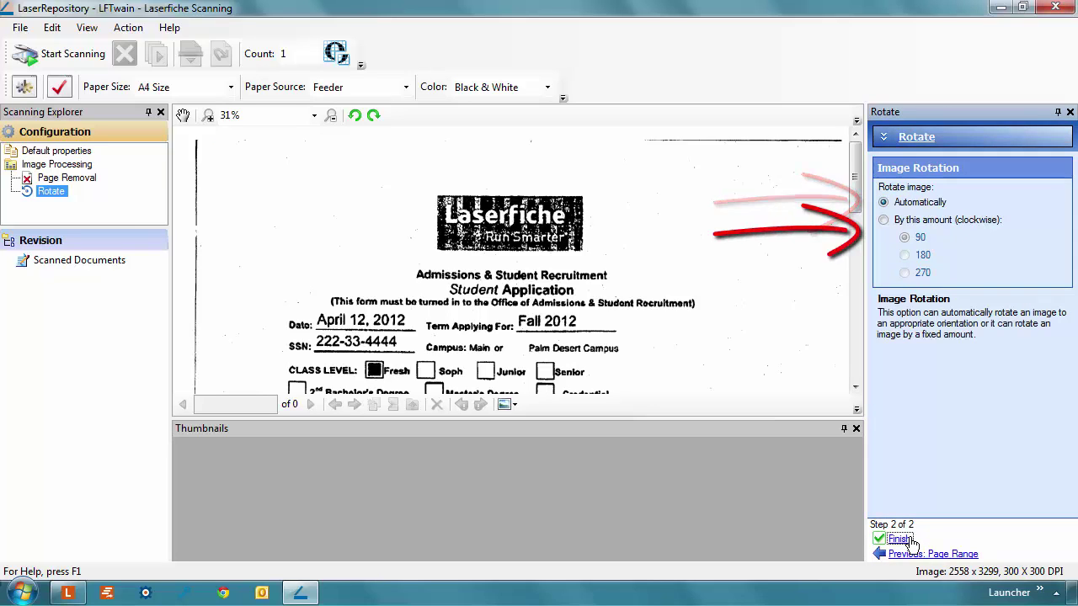
{"action": "left_click", "coordinate": [901, 540]}
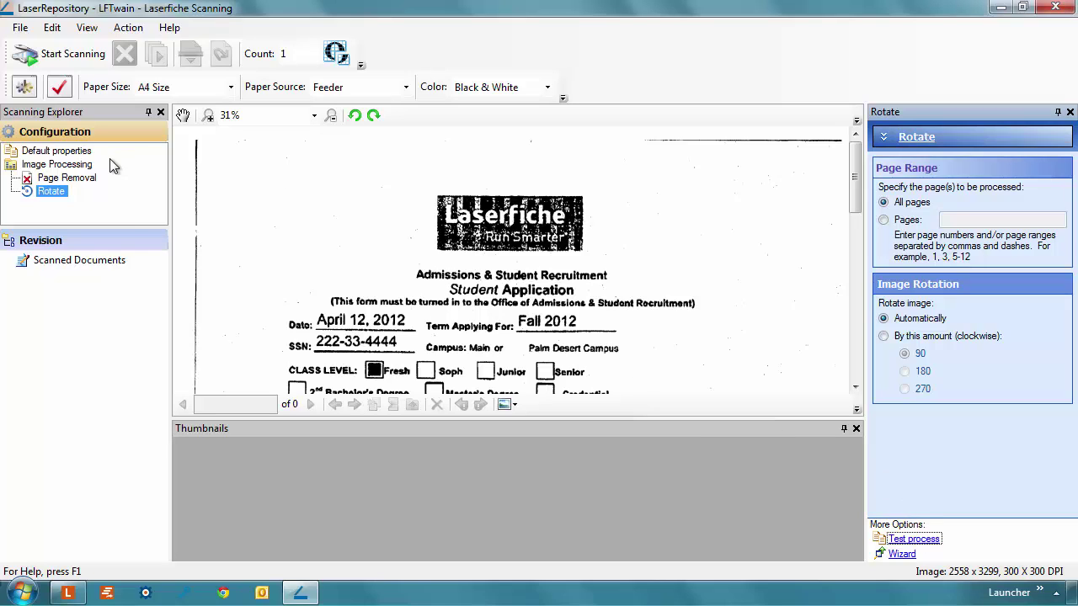
{"action": "left_click", "coordinate": [84, 164]}
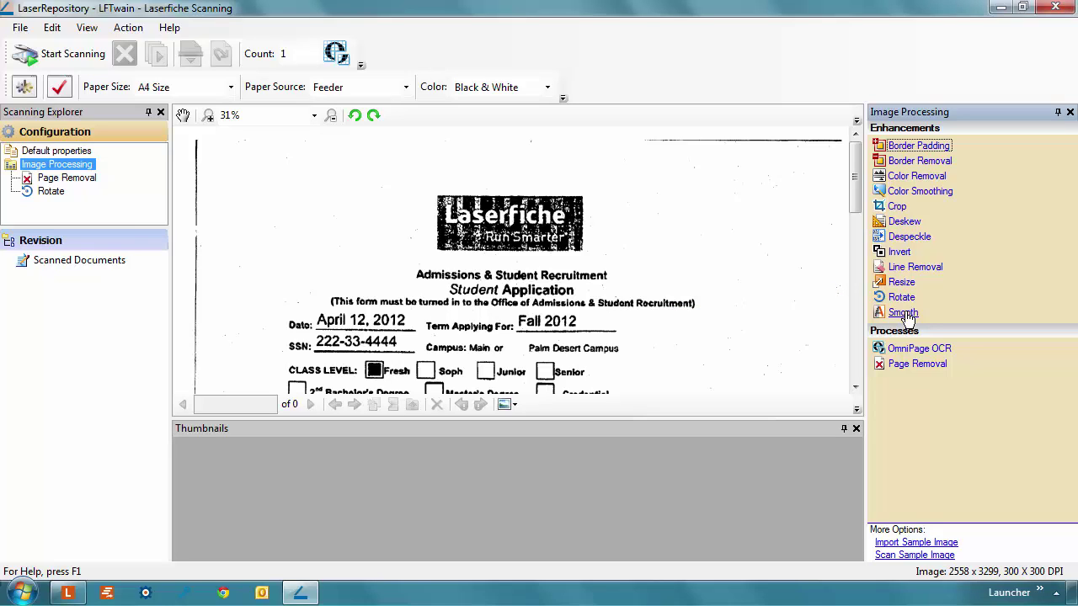
- Add a Smooth enhancement with Sand and Fill set to 4 pixels
{"action": "left_click", "coordinate": [902, 313]}
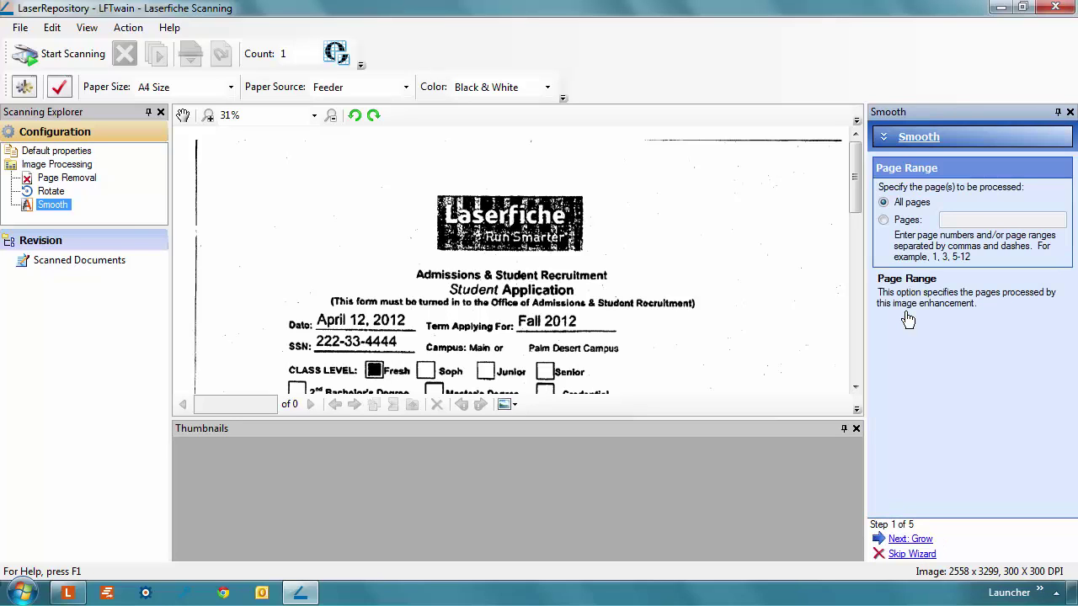
{"action": "left_click", "coordinate": [909, 539]}
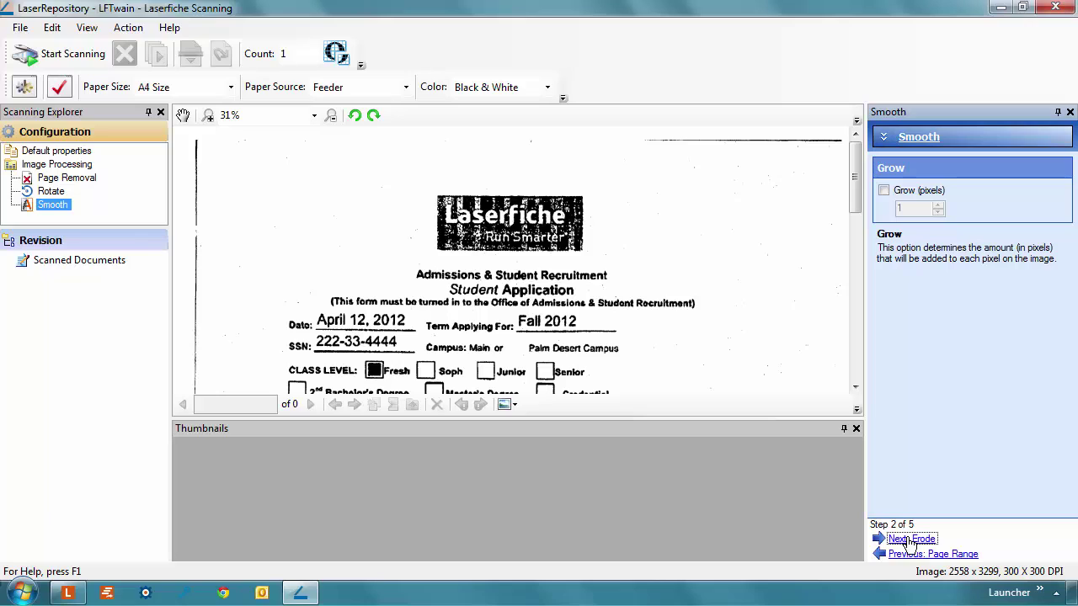
{"action": "left_click", "coordinate": [909, 540]}
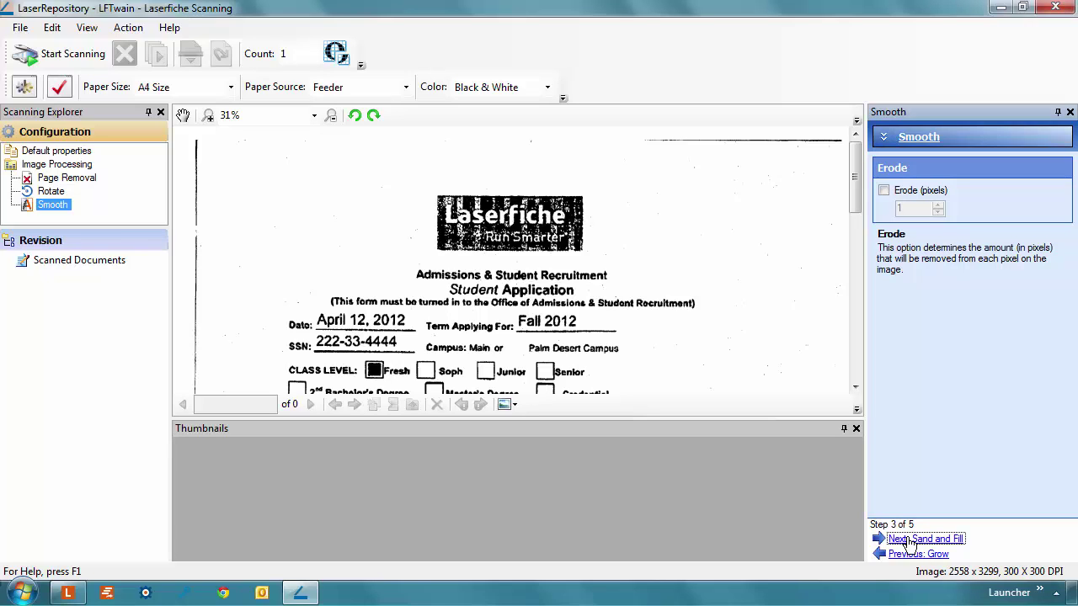
{"action": "left_click", "coordinate": [909, 539]}
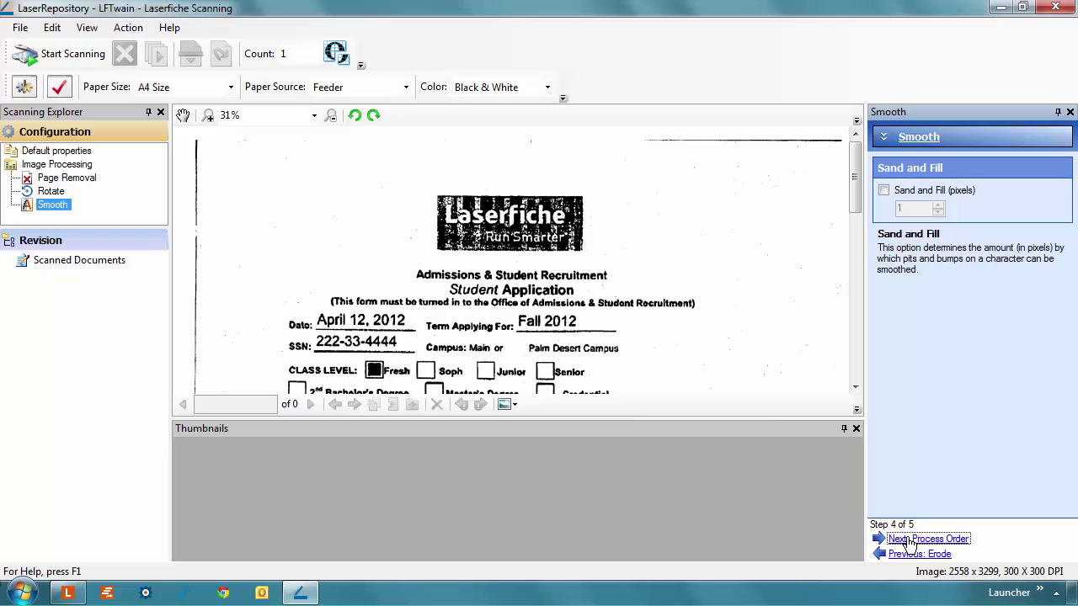
{"action": "left_click", "coordinate": [884, 191]}
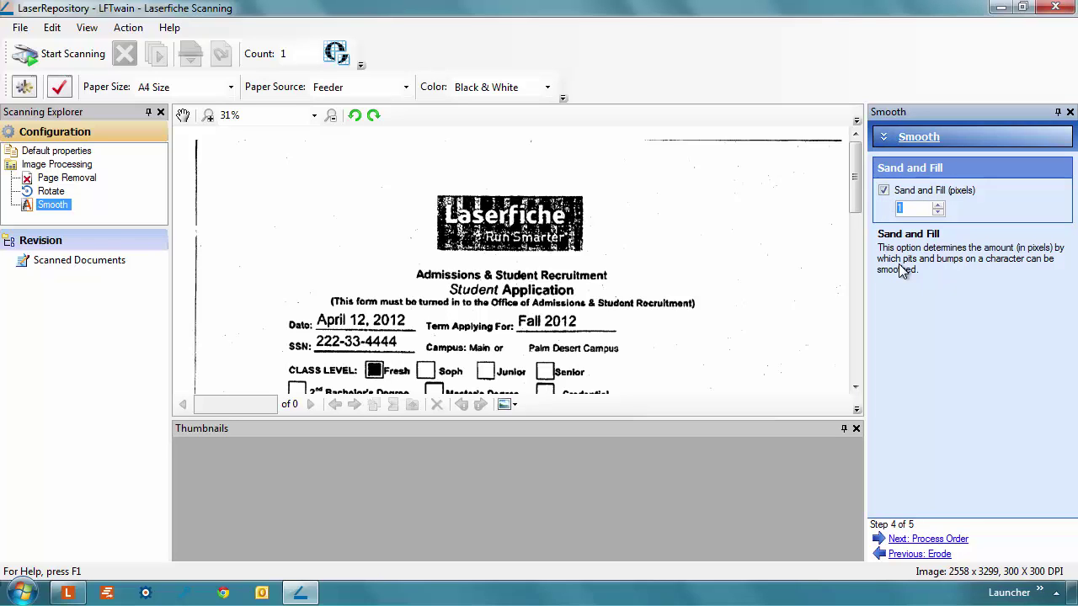
{"action": "type", "text": "4"}
{"action": "left_click", "coordinate": [950, 540]}
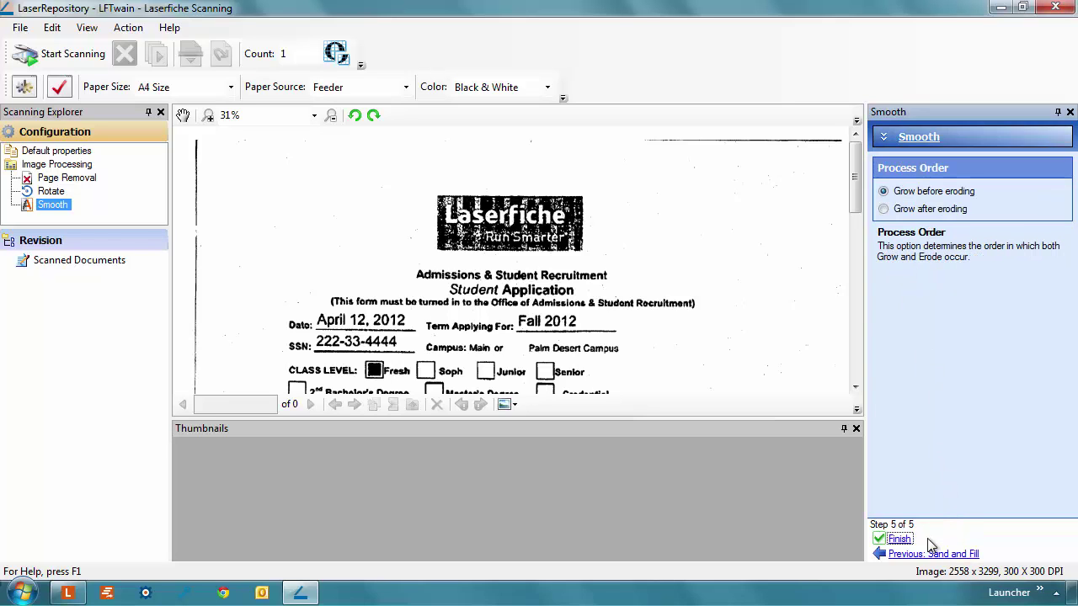
{"action": "left_click", "coordinate": [902, 540]}
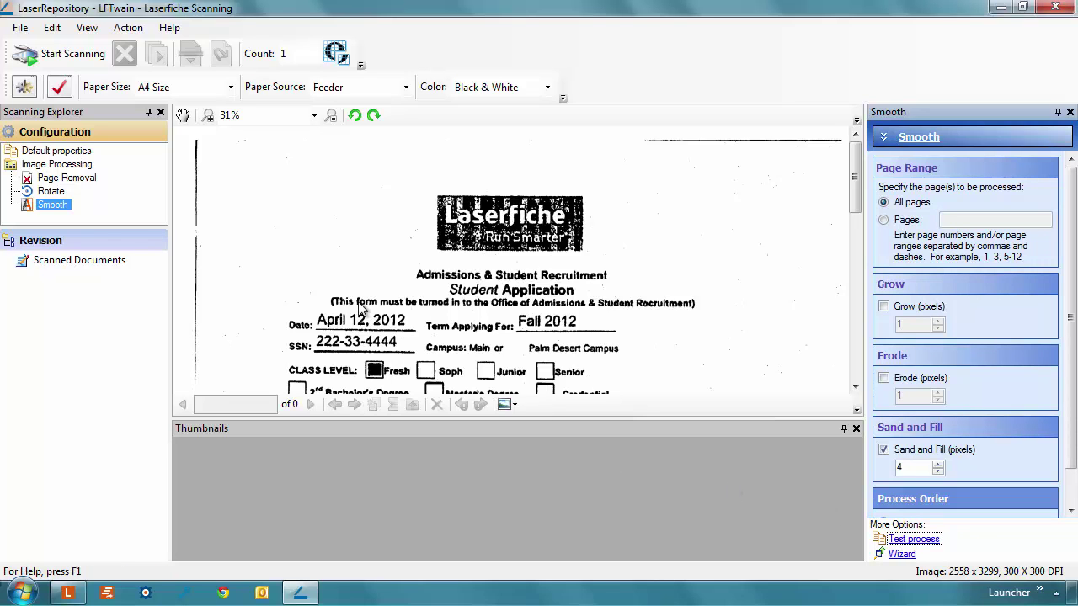
- Preview the smoothing on the sample page and return to the enhancements list
{"action": "scroll", "coordinate": [390, 325], "scroll_direction": "up", "scroll_amount": 5}
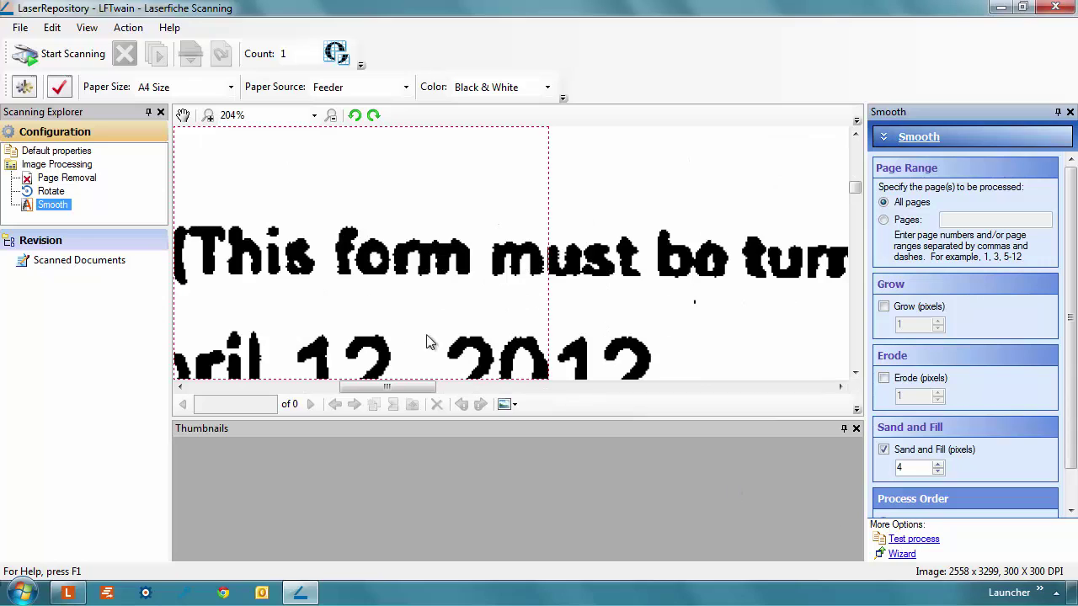
{"action": "left_click", "coordinate": [905, 543]}
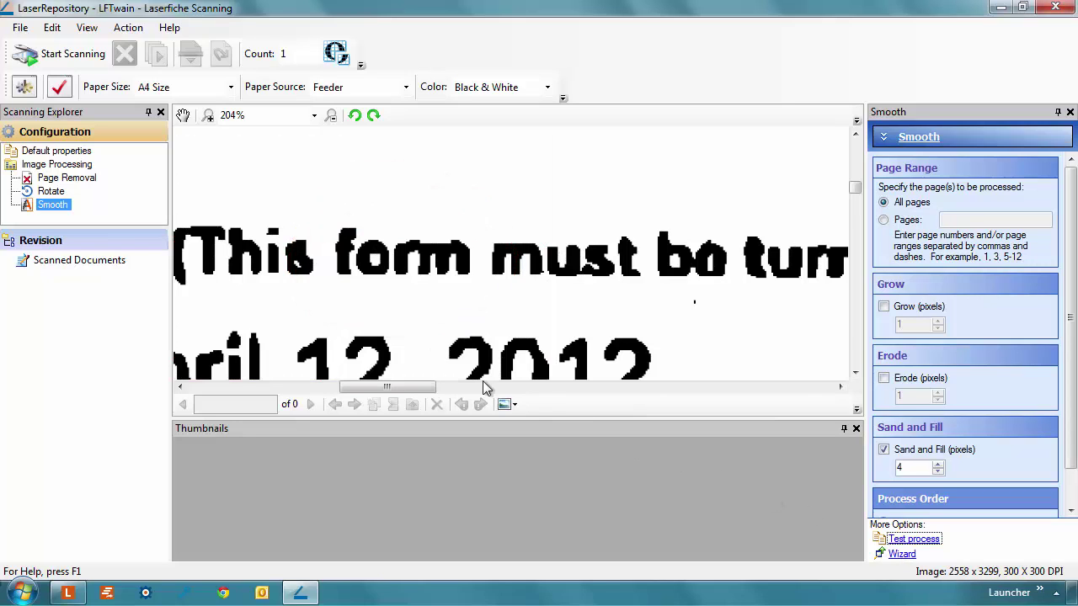
{"action": "left_click", "coordinate": [73, 166]}
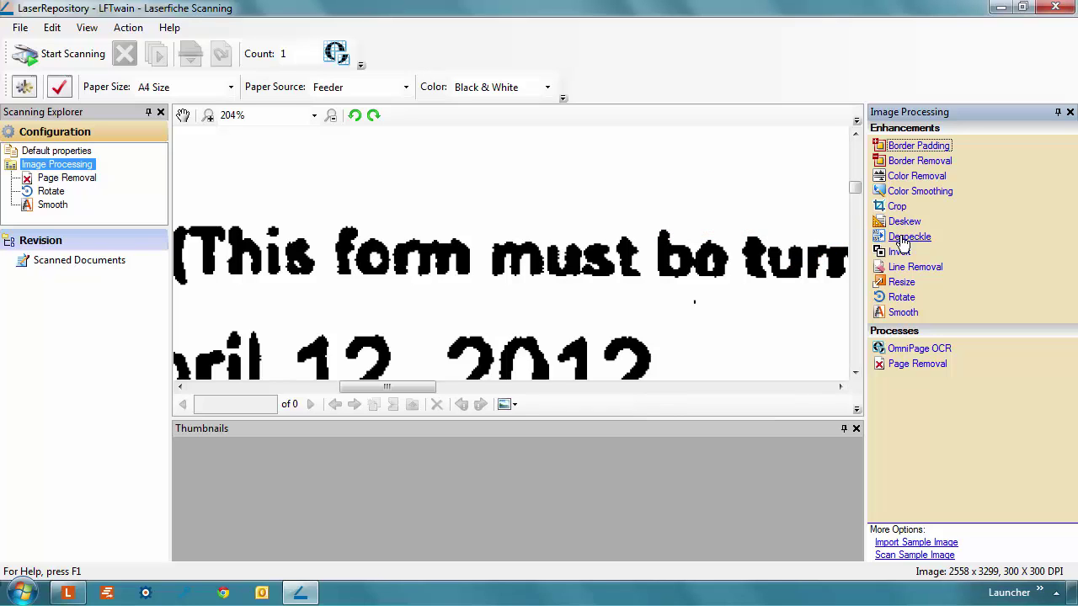
- Add a Despeckle enhancement for Medium (4) speckles with Protect characters kept on
{"action": "left_click", "coordinate": [900, 239]}
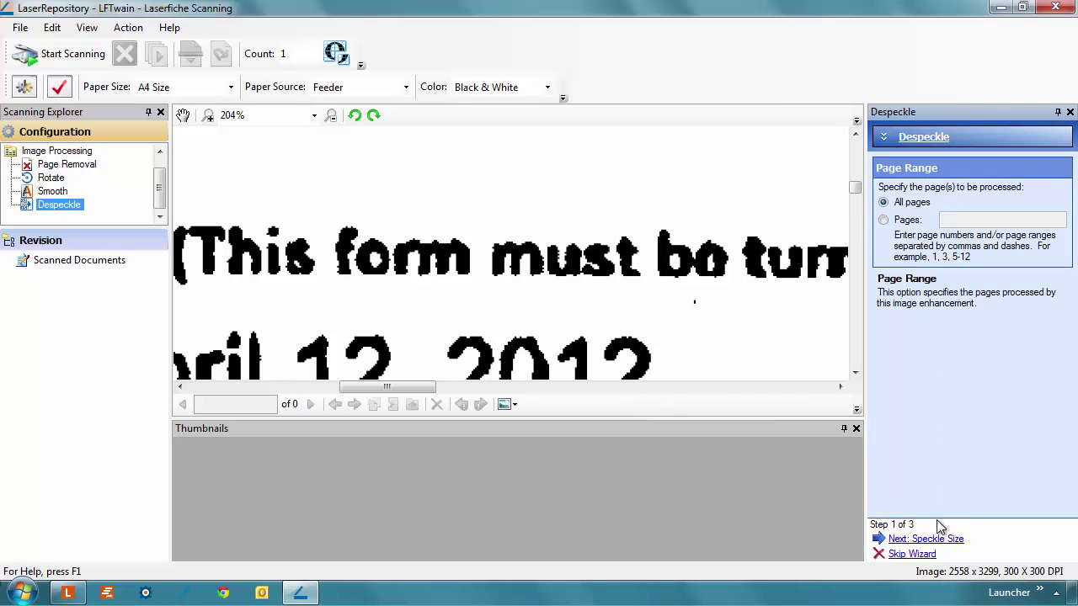
{"action": "left_click", "coordinate": [941, 539]}
{"action": "left_click", "coordinate": [884, 232]}
{"action": "left_click", "coordinate": [941, 539]}
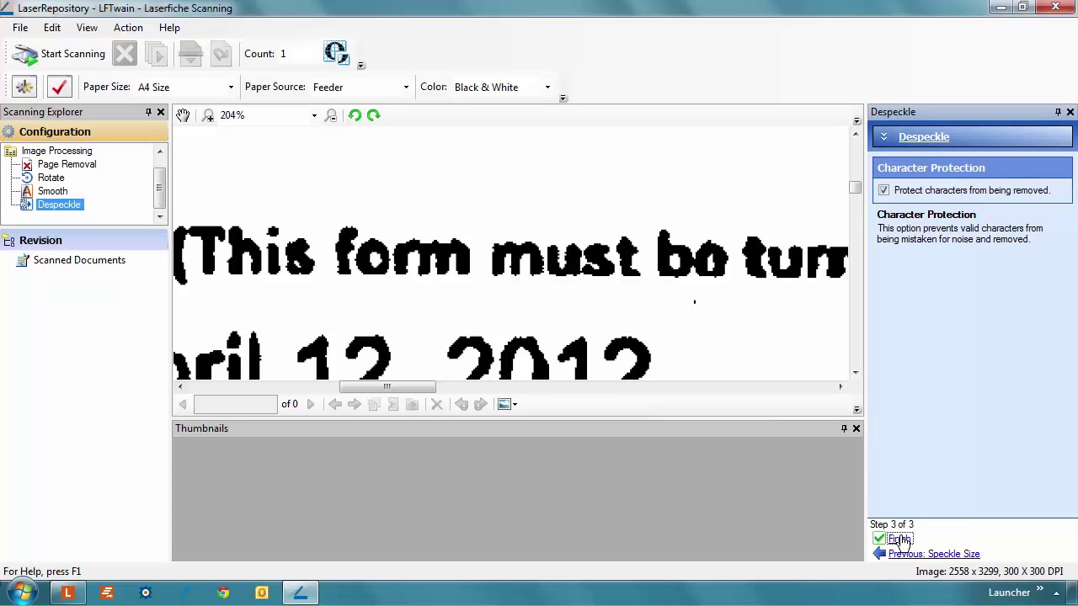
{"action": "left_click", "coordinate": [900, 540]}
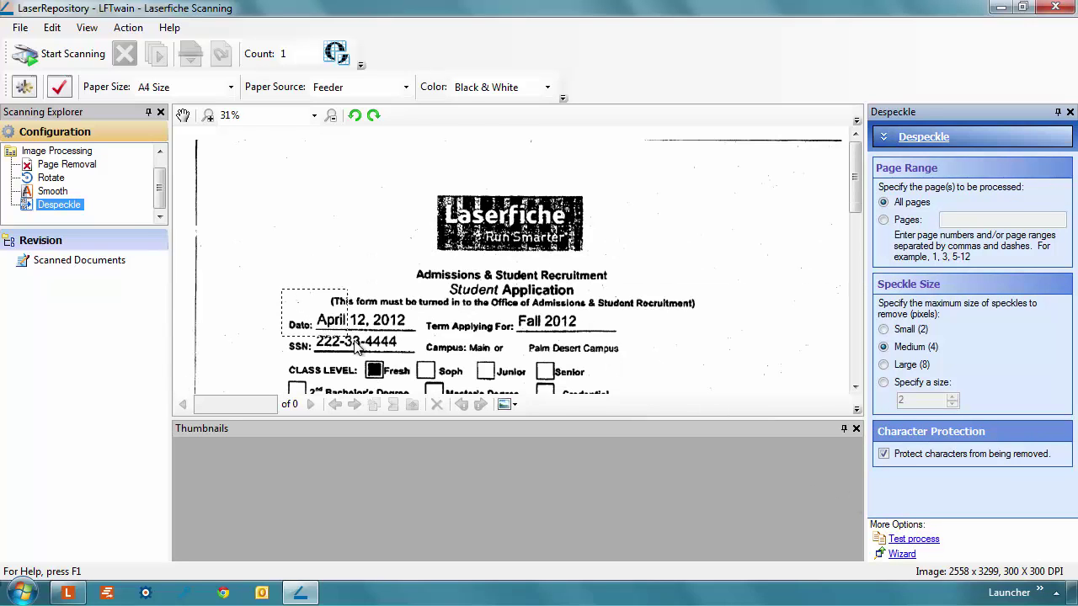
- Zoom in on the date line, test the despeckle result, and go back to Image Processing
{"action": "scroll", "coordinate": [355, 347], "scroll_direction": "up", "scroll_amount": 4}
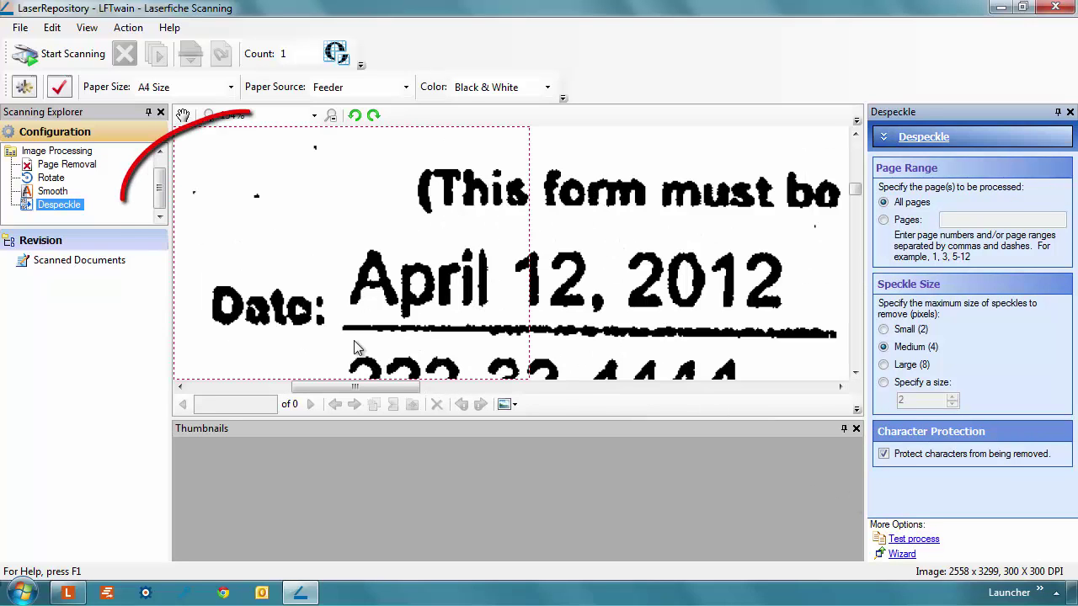
{"action": "left_click", "coordinate": [921, 541]}
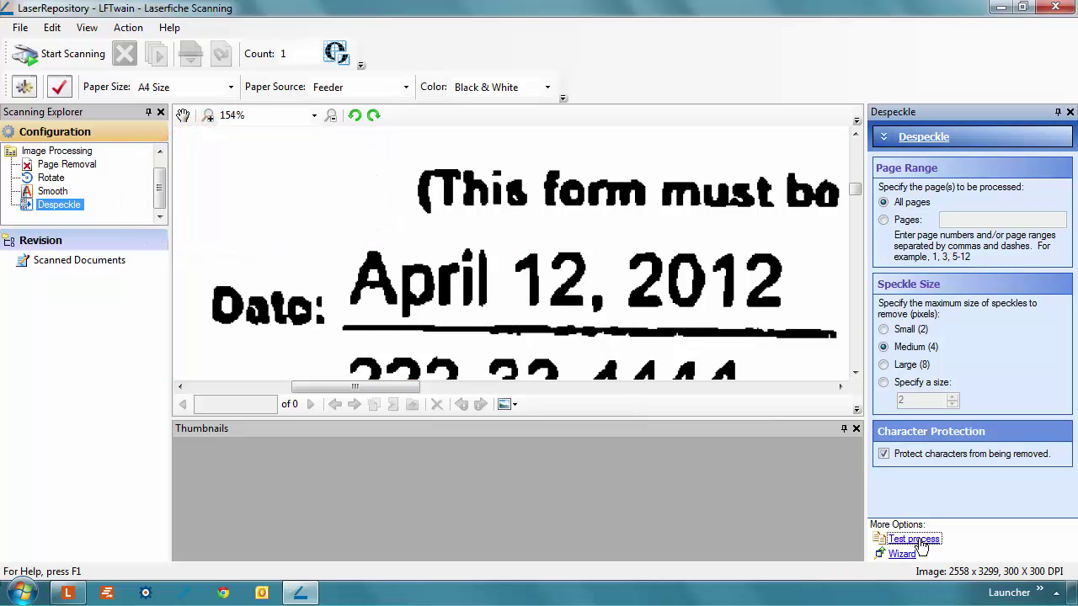
{"action": "left_click", "coordinate": [74, 154]}
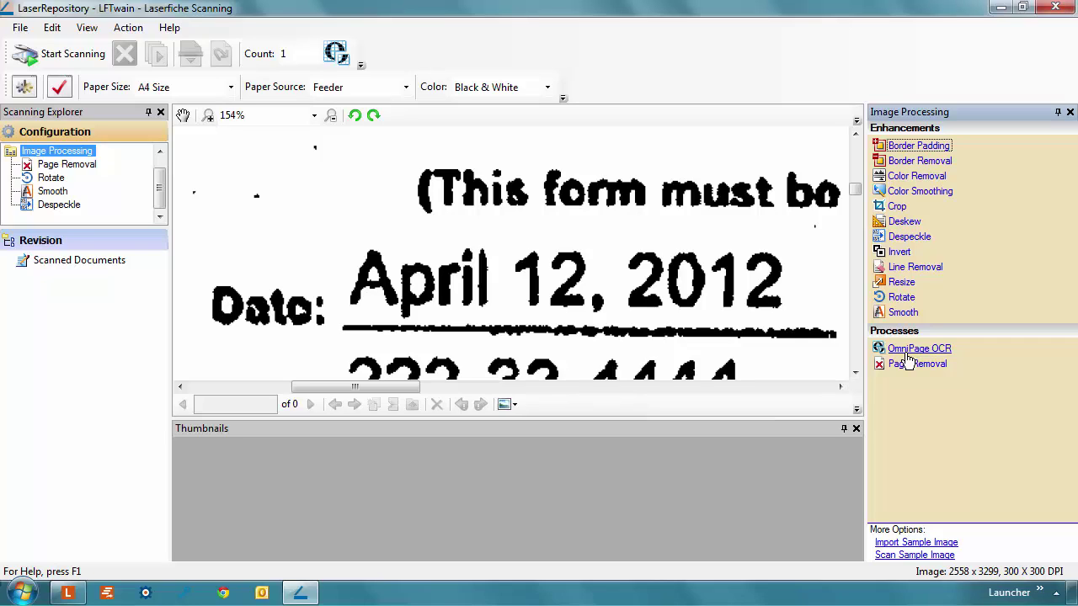
- Add an OmniPage OCR process using English and Accuracy optimization on all pages
{"action": "left_click", "coordinate": [907, 352]}
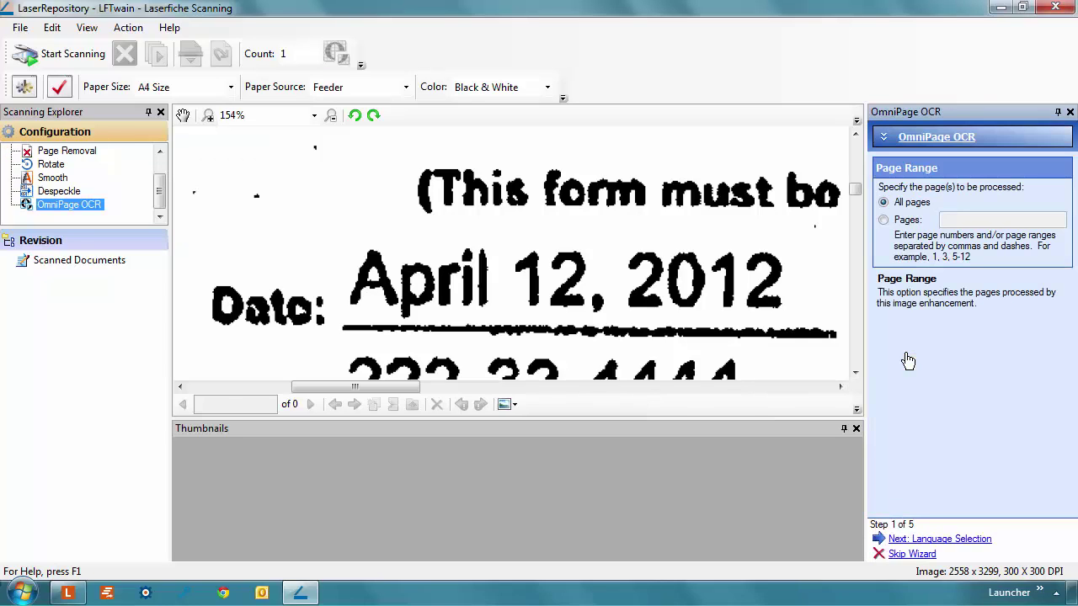
{"action": "left_click", "coordinate": [920, 540]}
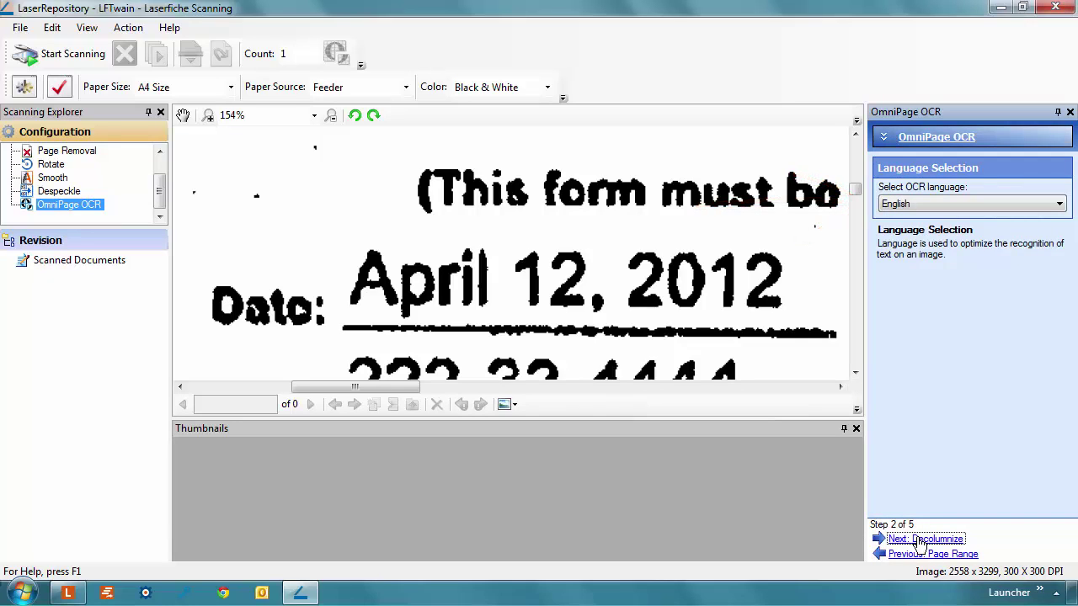
{"action": "left_click", "coordinate": [920, 539]}
{"action": "left_click", "coordinate": [920, 540]}
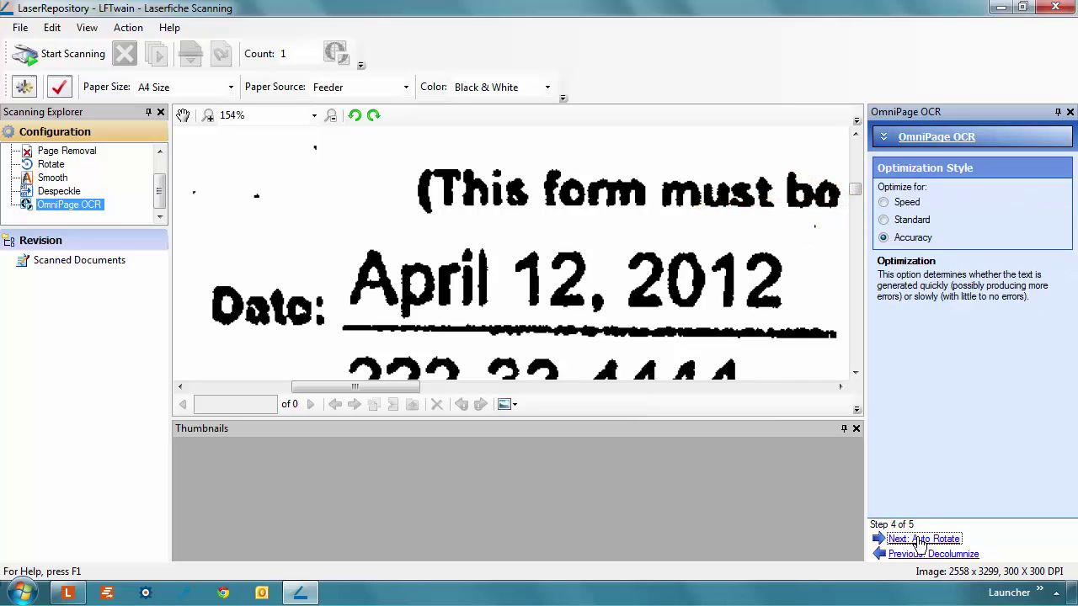
{"action": "left_click", "coordinate": [921, 540]}
{"action": "left_click", "coordinate": [910, 540]}
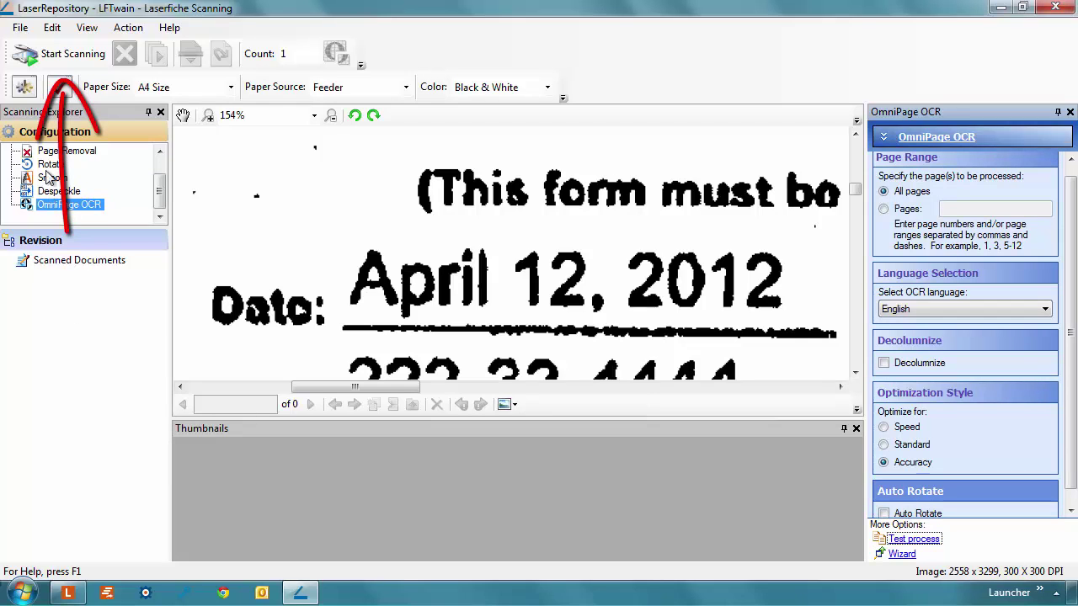
- Scan the application batch and page forward to page 5 of 16, where the second application starts
{"action": "left_click", "coordinate": [34, 55]}
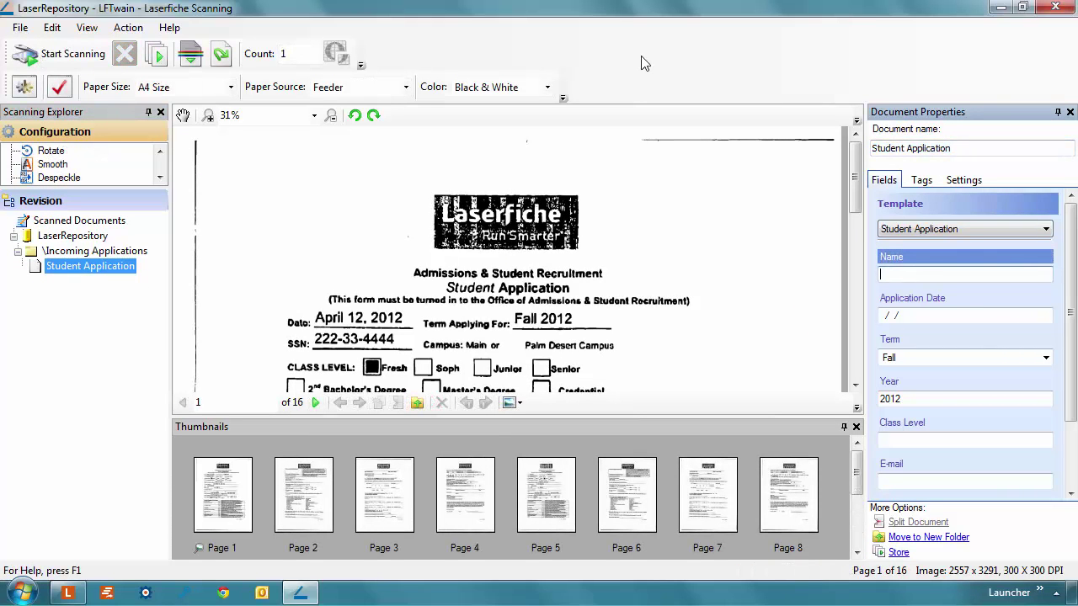
{"action": "left_click", "coordinate": [316, 402]}
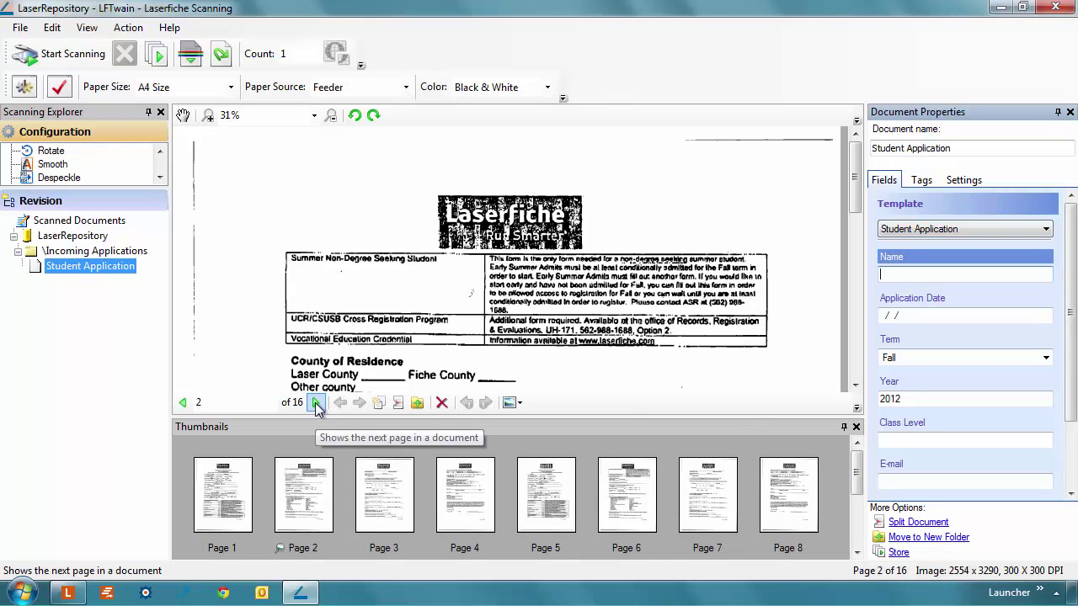
{"action": "left_click", "coordinate": [316, 403]}
{"action": "left_click", "coordinate": [316, 403]}
{"action": "left_click", "coordinate": [316, 403]}
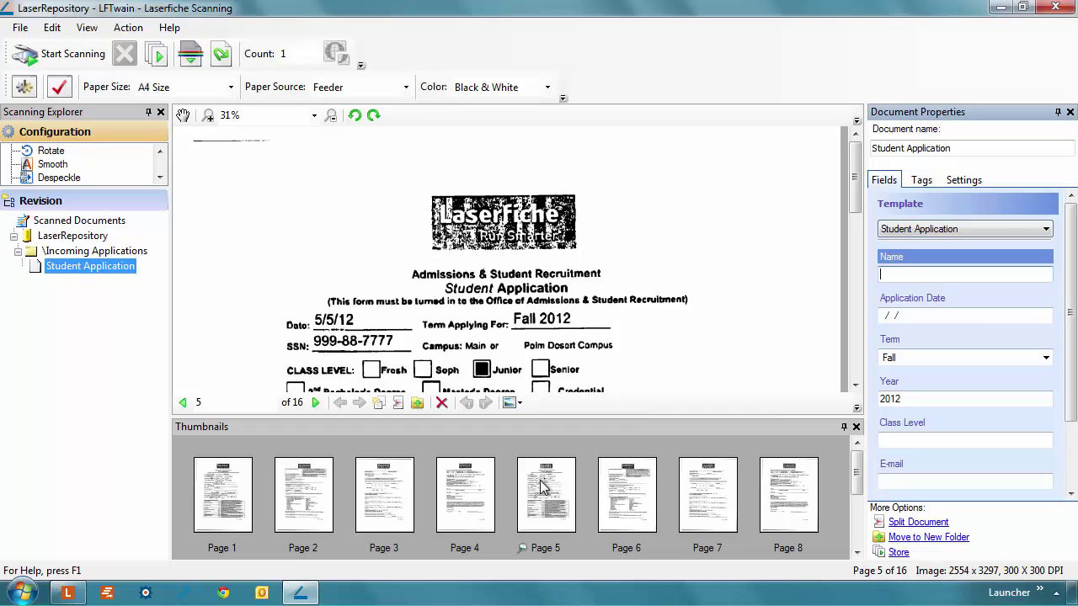
- Split the batch at page 5 three times, yielding four 4-page Student Application documents
{"action": "right_click", "coordinate": [541, 487]}
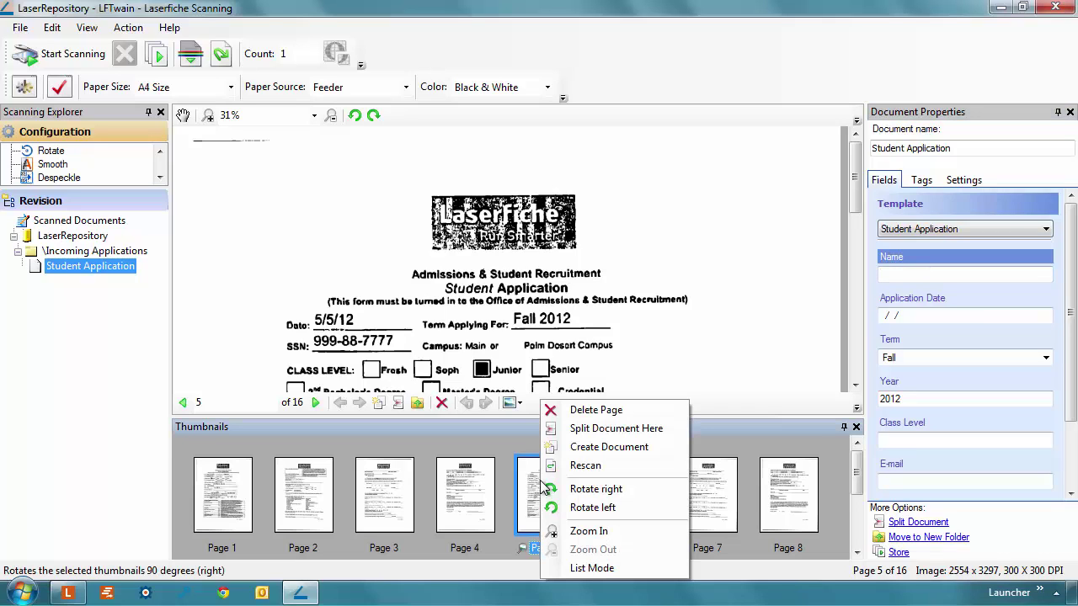
{"action": "left_click", "coordinate": [594, 429]}
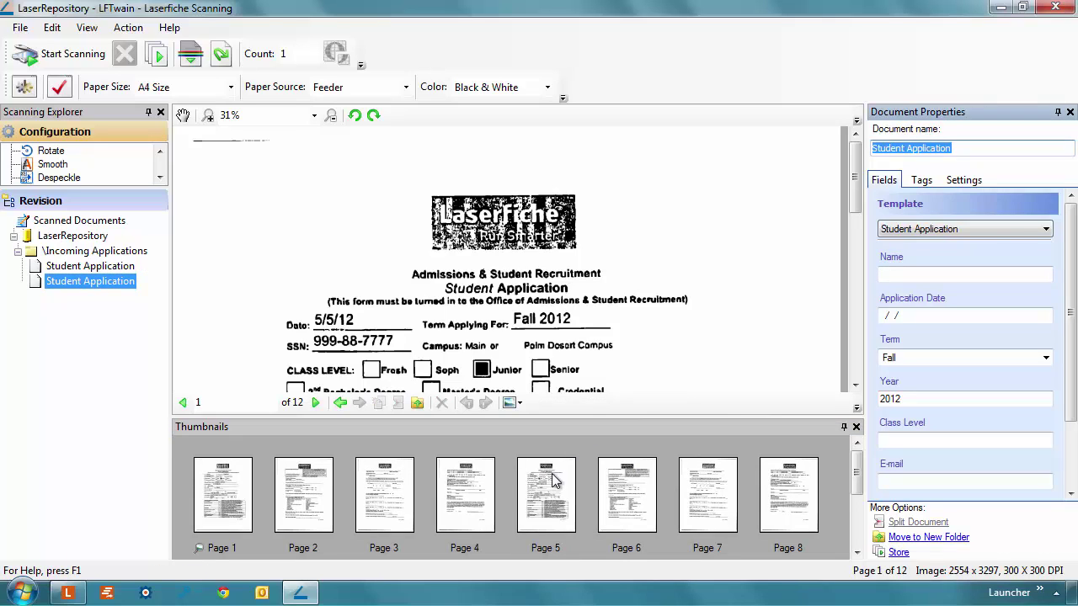
{"action": "right_click", "coordinate": [554, 471]}
{"action": "left_click", "coordinate": [578, 432]}
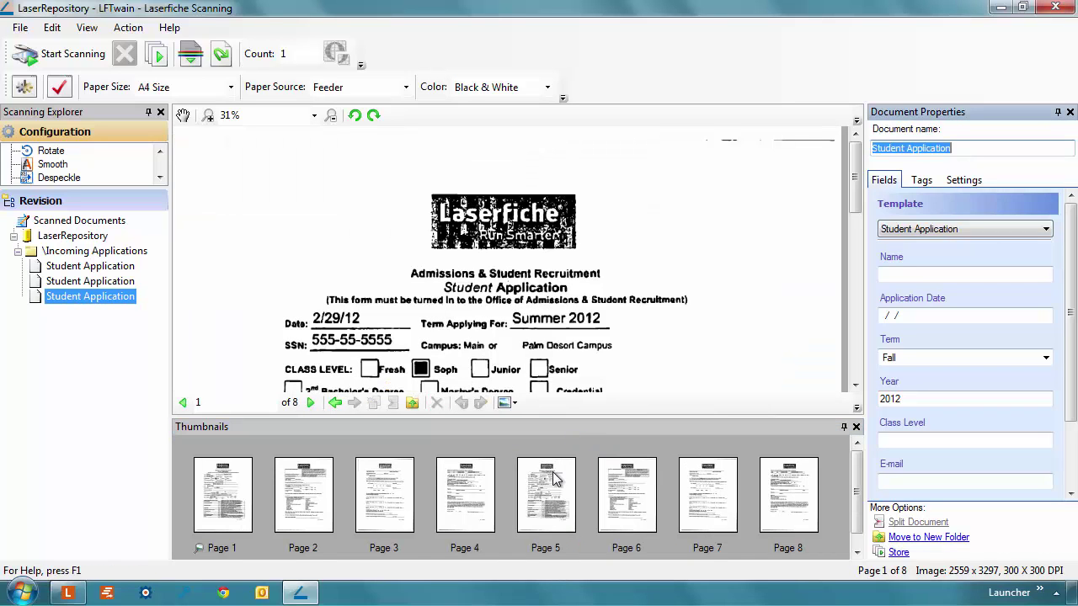
{"action": "right_click", "coordinate": [548, 477]}
{"action": "left_click", "coordinate": [567, 430]}
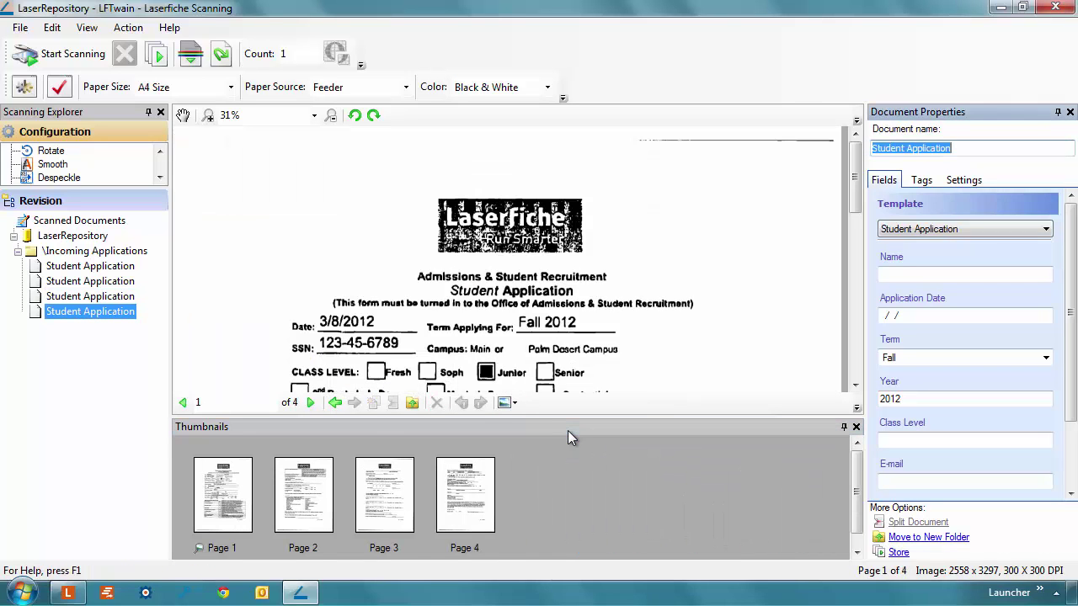
{"action": "left_click", "coordinate": [126, 268]}
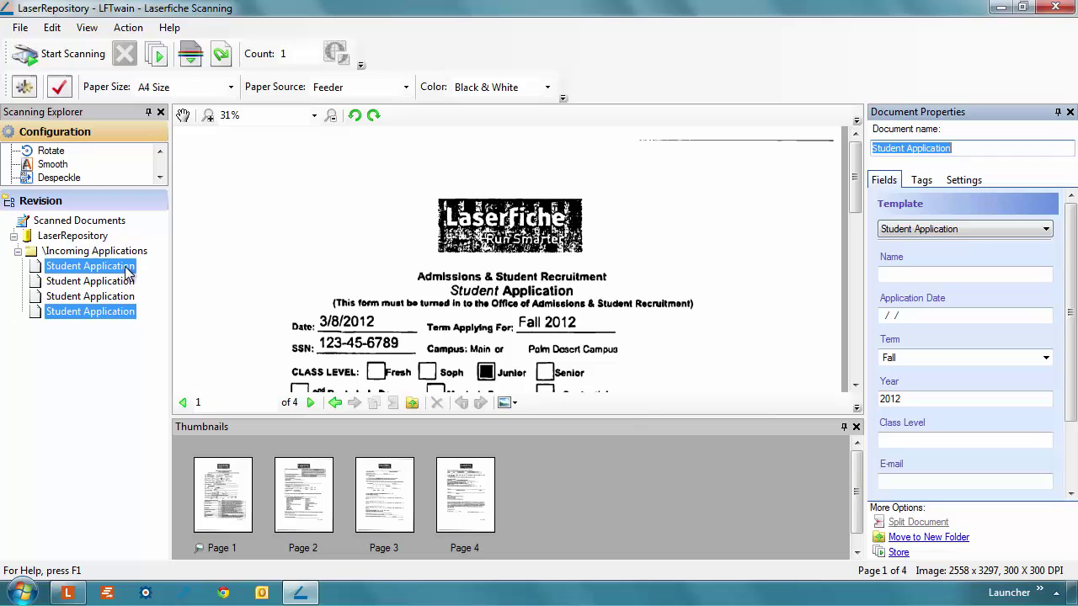
- Enter the first applicant's name and the application date 04/12/2012 in the Fields tab
{"action": "left_click", "coordinate": [914, 276]}
{"action": "type", "text": "Chip A. Hoye"}
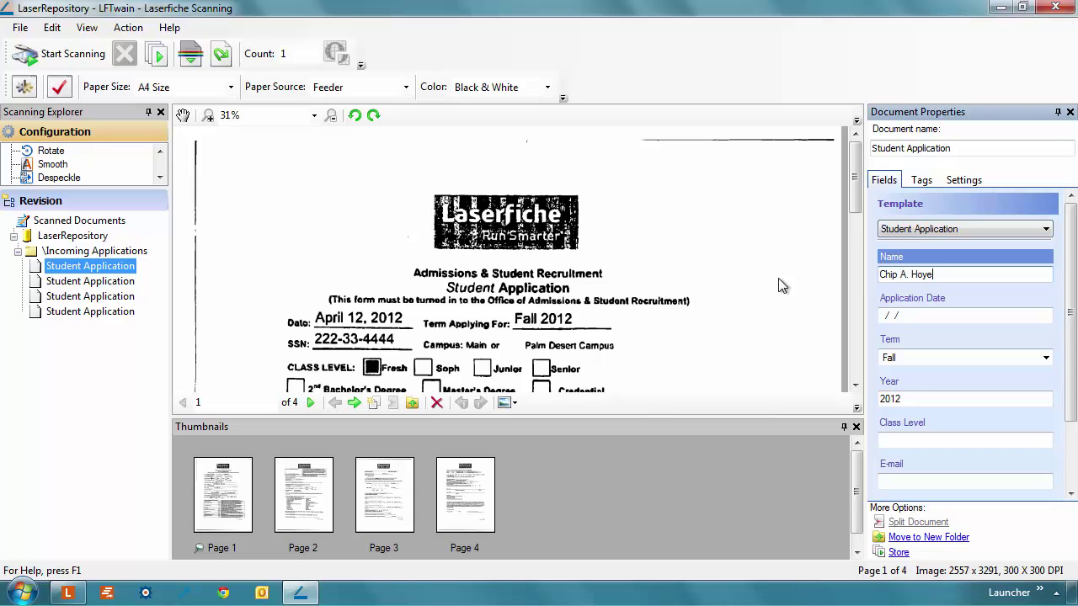
{"action": "key", "text": "Tab"}
{"action": "type", "text": "04/12/2012"}
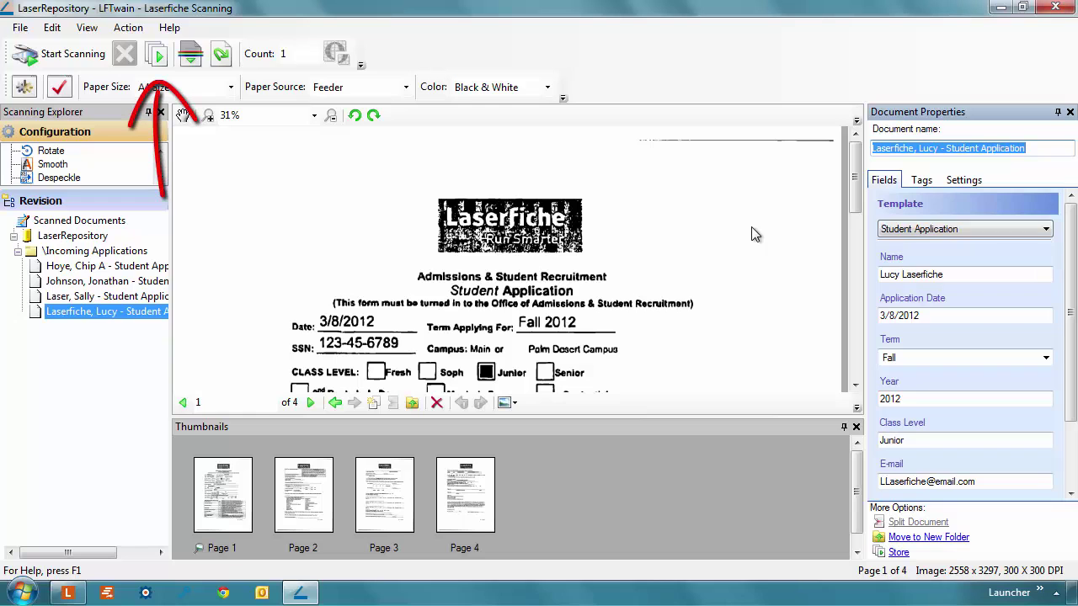
- Send all four application documents to the Laserfiche repository with Store All
{"action": "left_click", "coordinate": [167, 63]}
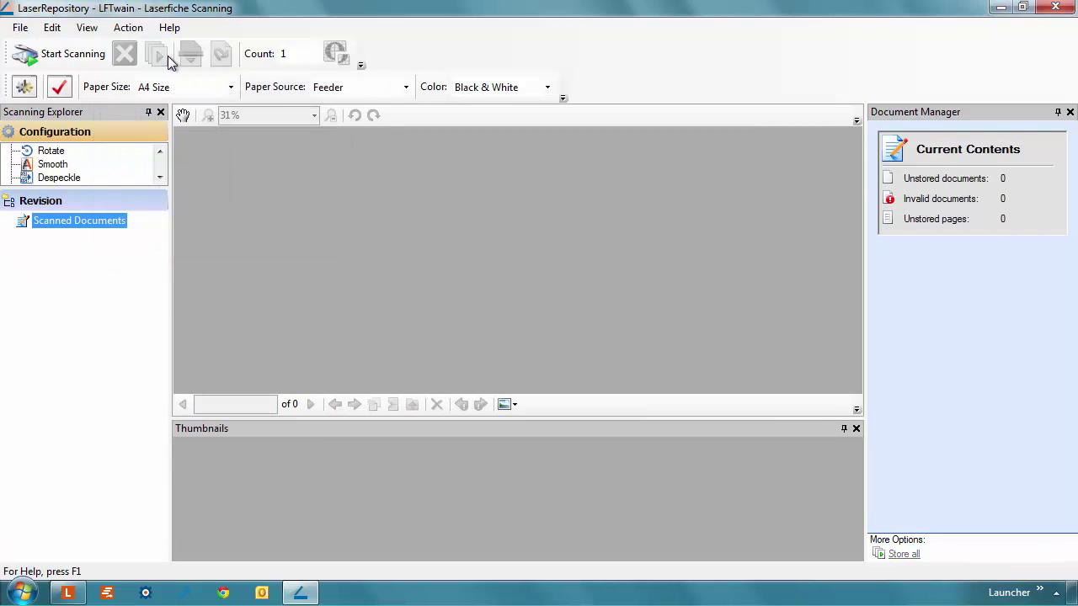